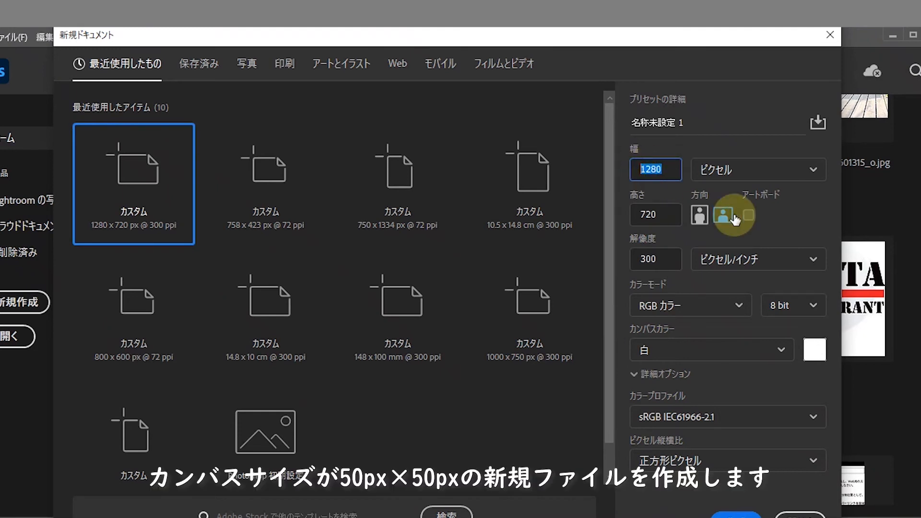
# Create a new document 50 px wide and 50 px high at 72 pixels per inch
pyautogui.write('50')
pyautogui.press('Tab')
pyautogui.press('Tab')
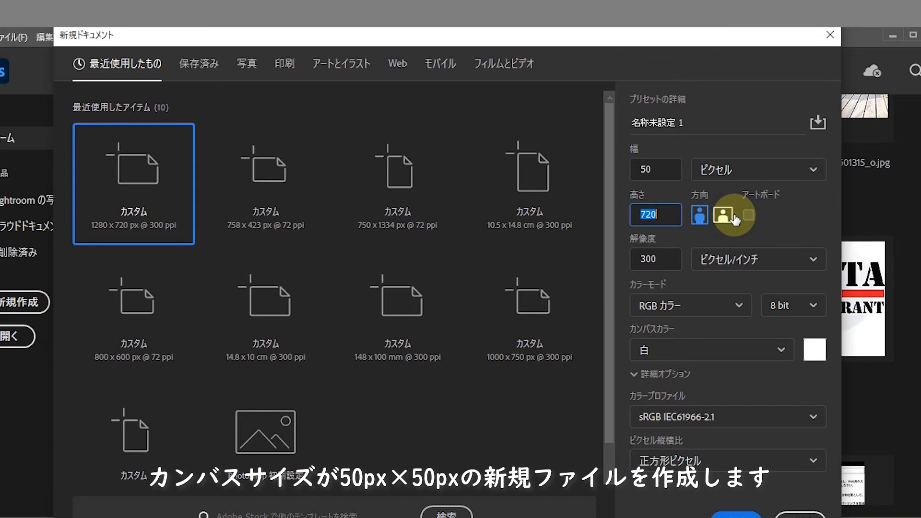
pyautogui.write('50')
pyautogui.click(734, 217)
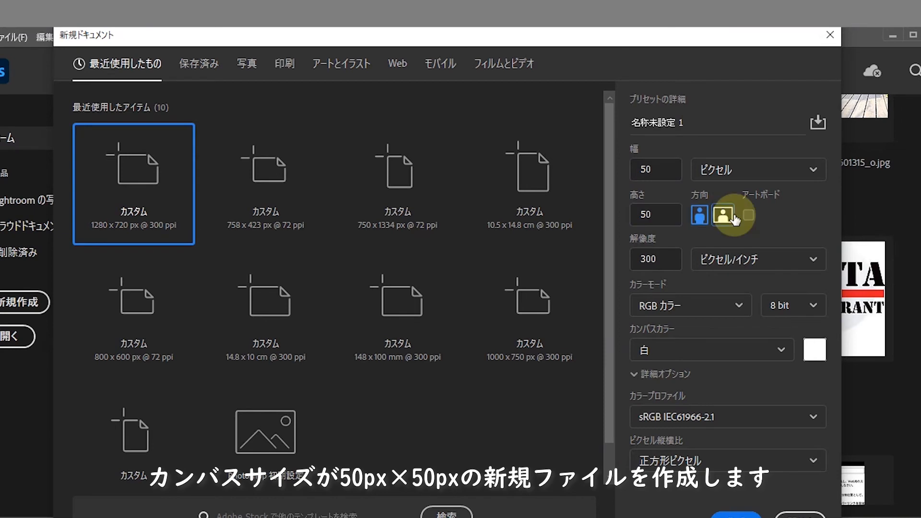
pyautogui.write('72')
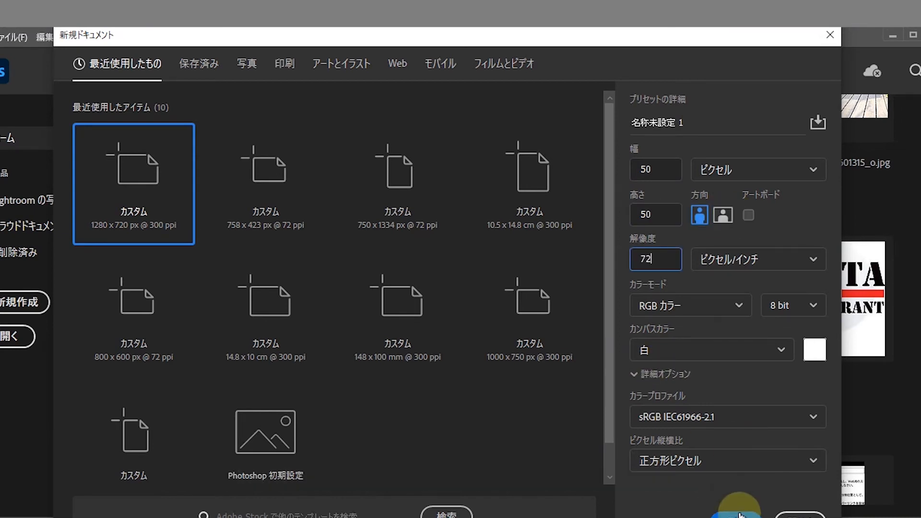
pyautogui.click(739, 515)
# Choose the Rectangular Marquee tool and give it the fixed-size style (固定) at 25 px by 25 px
pyautogui.click(363, 306)
pyautogui.click(362, 307)
pyautogui.click(363, 307)
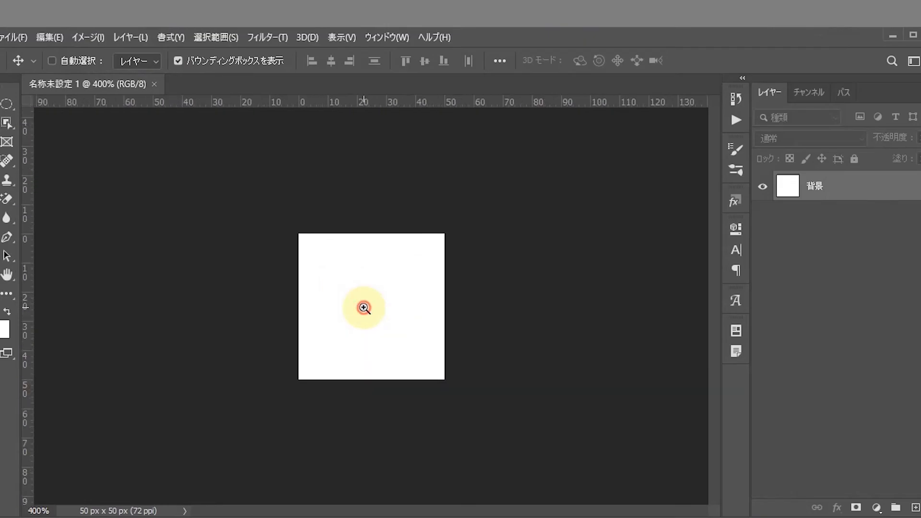
pyautogui.click(363, 307)
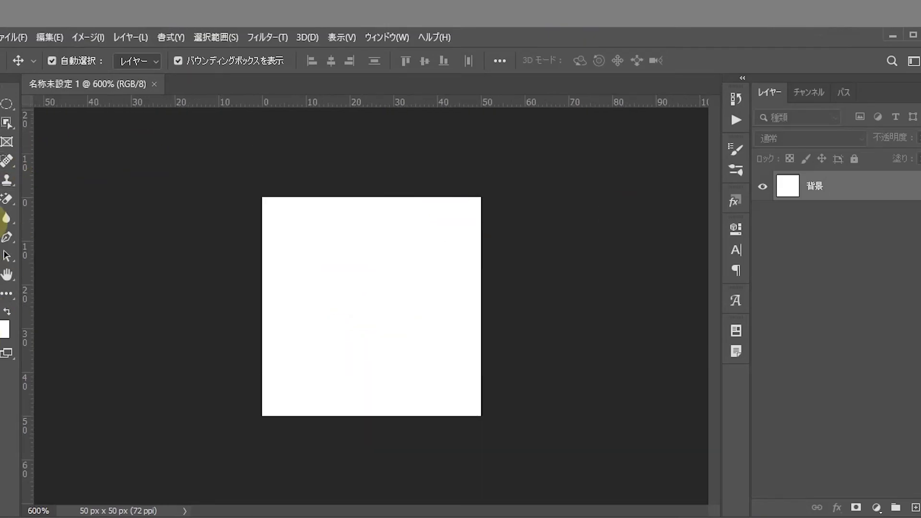
pyautogui.click(7, 103)
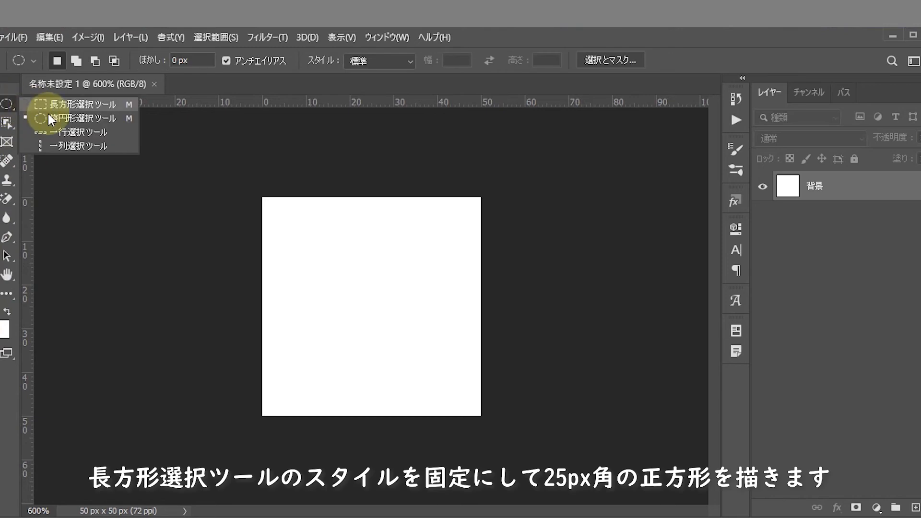
pyautogui.click(55, 105)
pyautogui.click(410, 60)
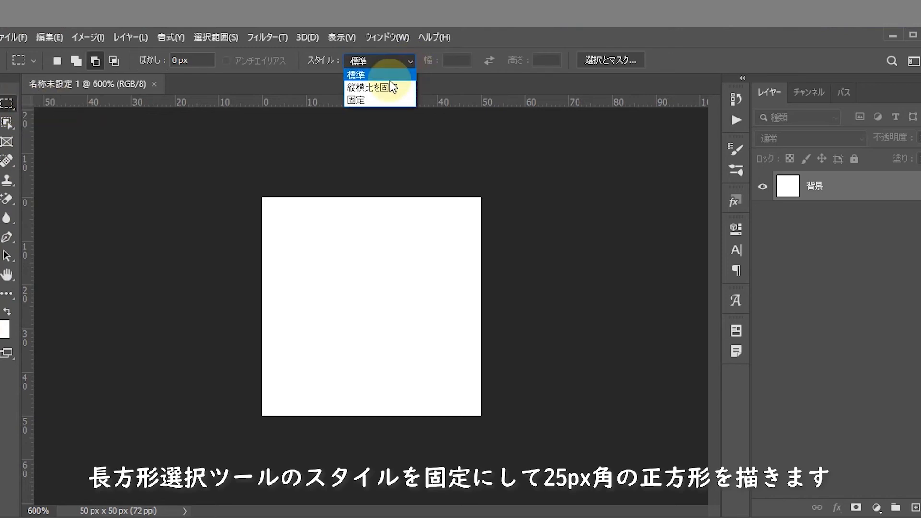
pyautogui.click(387, 99)
pyautogui.click(455, 61)
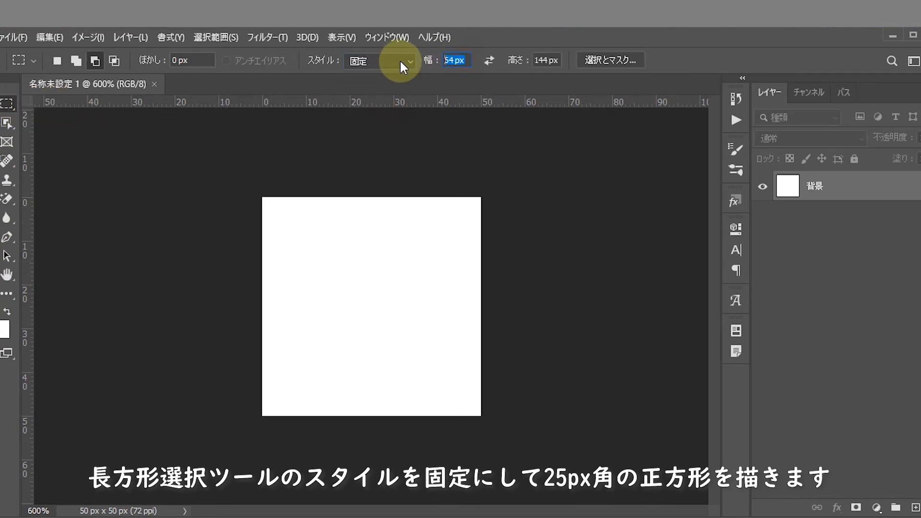
pyautogui.write('25')
pyautogui.press('Tab')
pyautogui.write('2')
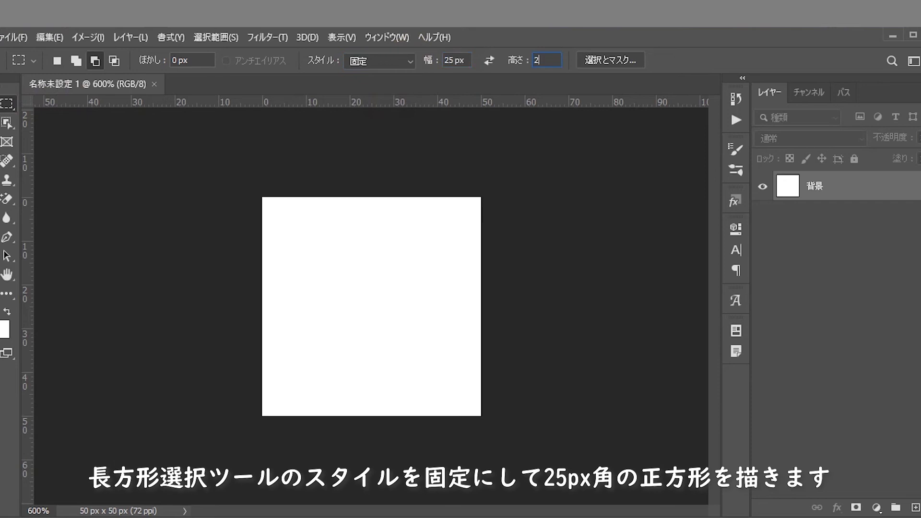
pyautogui.write('5')
# Select the canvas's upper-left 25 px square, fill it with the black foreground colour, and deselect
pyautogui.moveTo(350, 216); pyautogui.dragTo(240, 196)
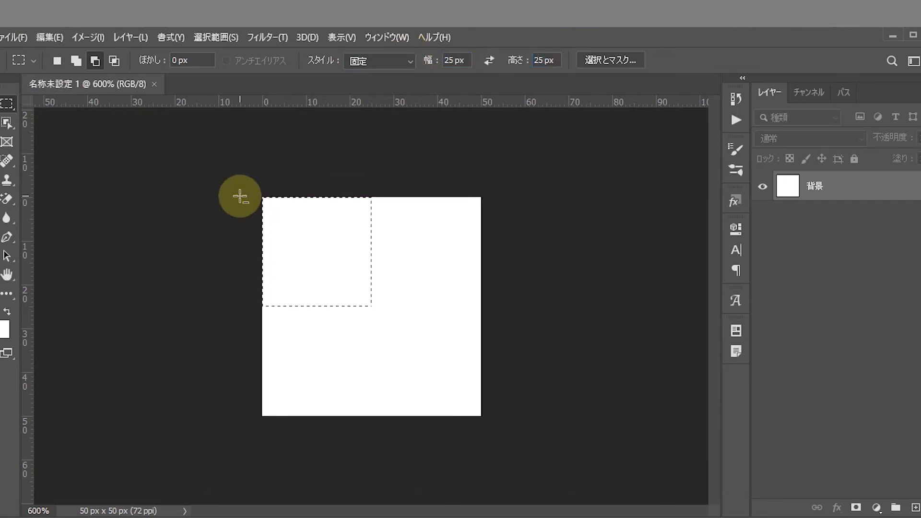
pyautogui.hotkey('alt', 'Delete')
pyautogui.hotkey('ctrl', 'd')
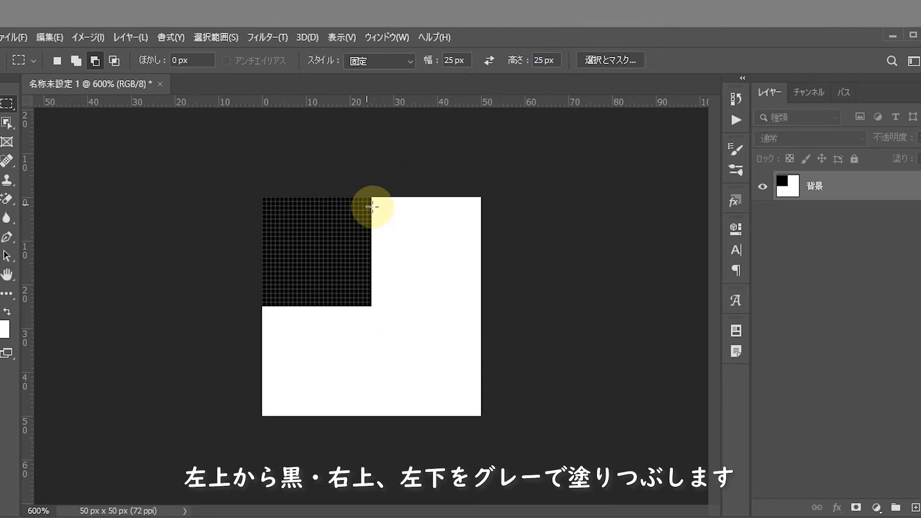
# Select the canvas's upper-right 25 px square and fill it with a mid-grey foreground colour, #818181
pyautogui.moveTo(376, 206); pyautogui.dragTo(370, 189)
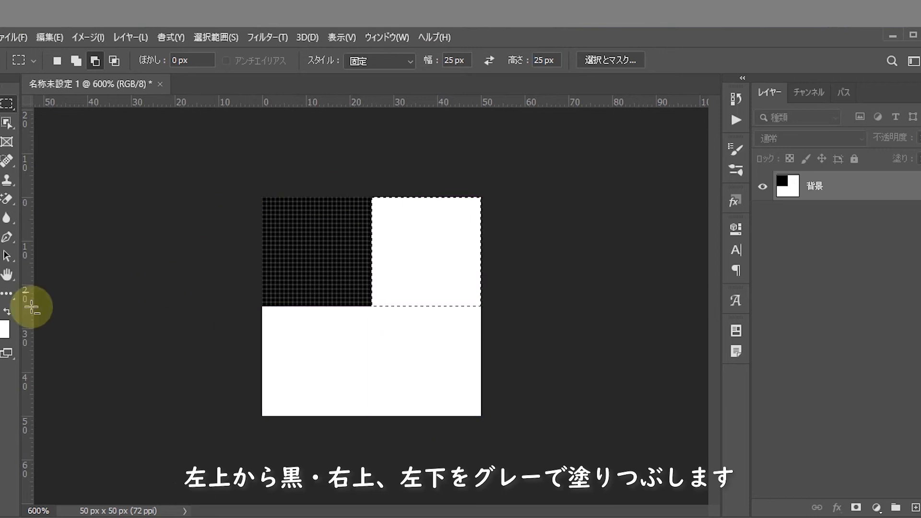
pyautogui.click(5, 326)
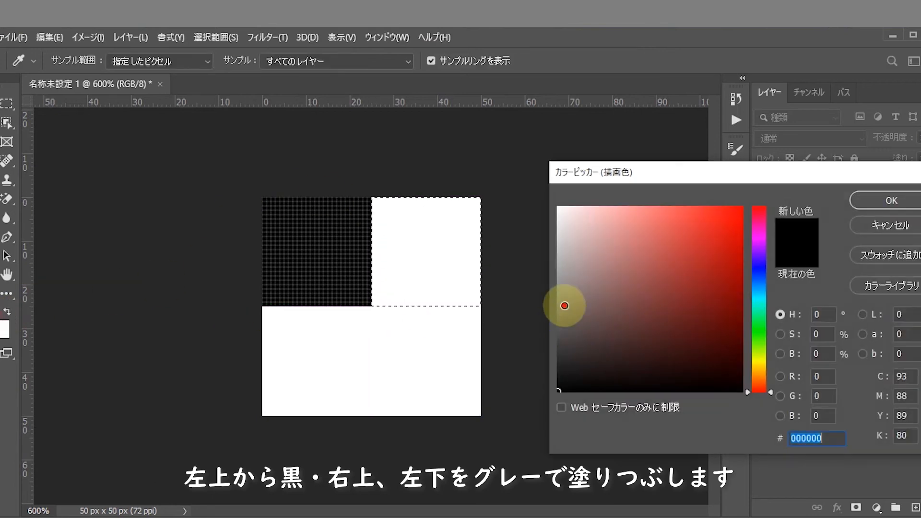
pyautogui.moveTo(562, 304); pyautogui.dragTo(539, 298)
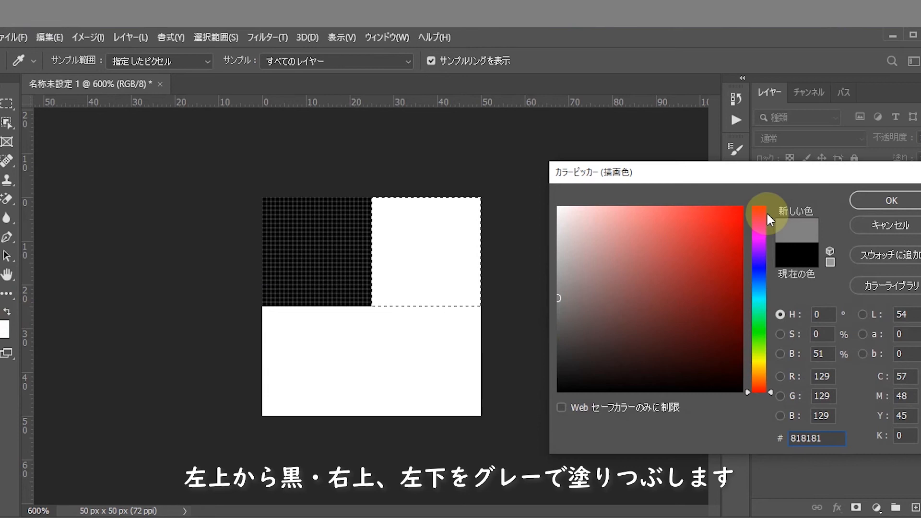
pyautogui.click(884, 214)
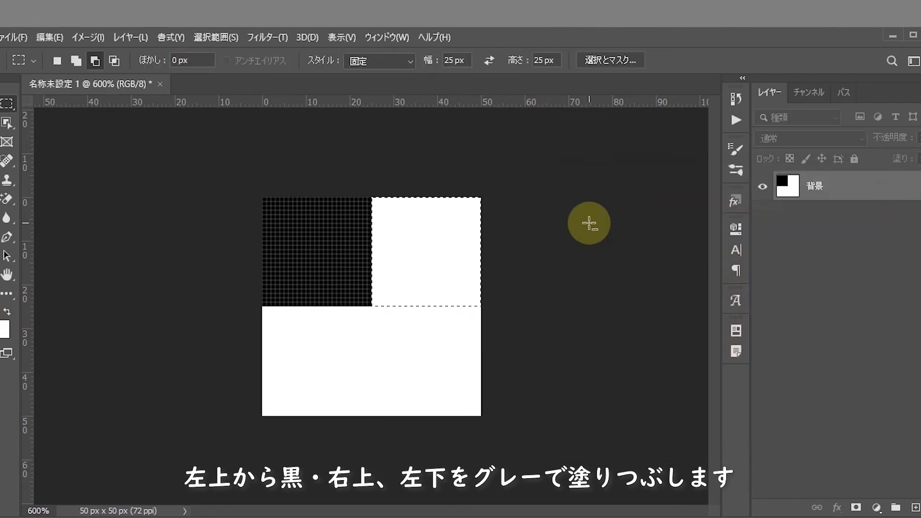
pyautogui.hotkey('alt', 'BackSpace')
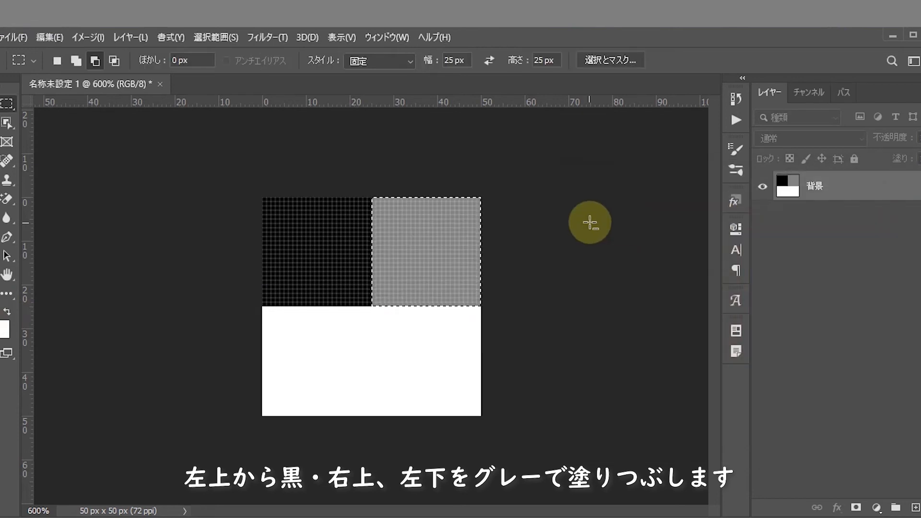
# Fill the canvas's lower-left 25 px square with the same grey and clear the selection
pyautogui.moveTo(302, 350); pyautogui.dragTo(252, 321)
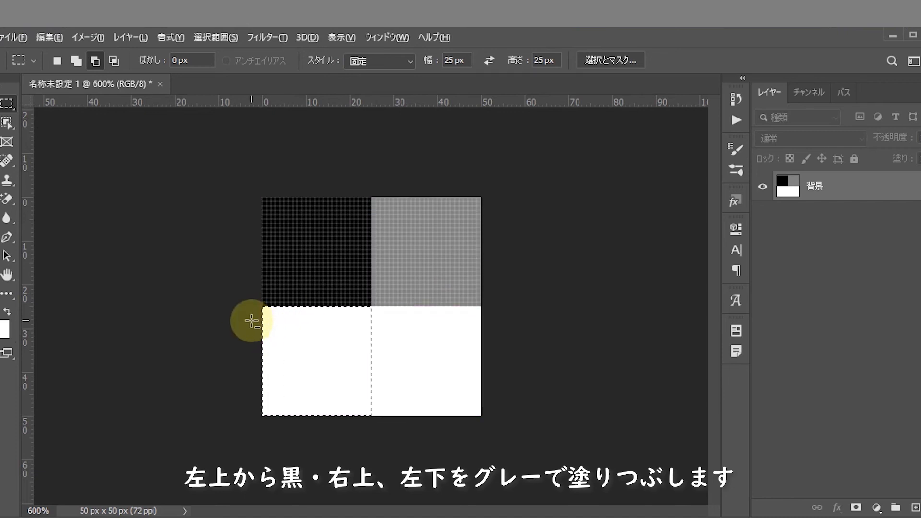
pyautogui.hotkey('alt', 'BackSpace')
pyautogui.hotkey('ctrl', 'd')
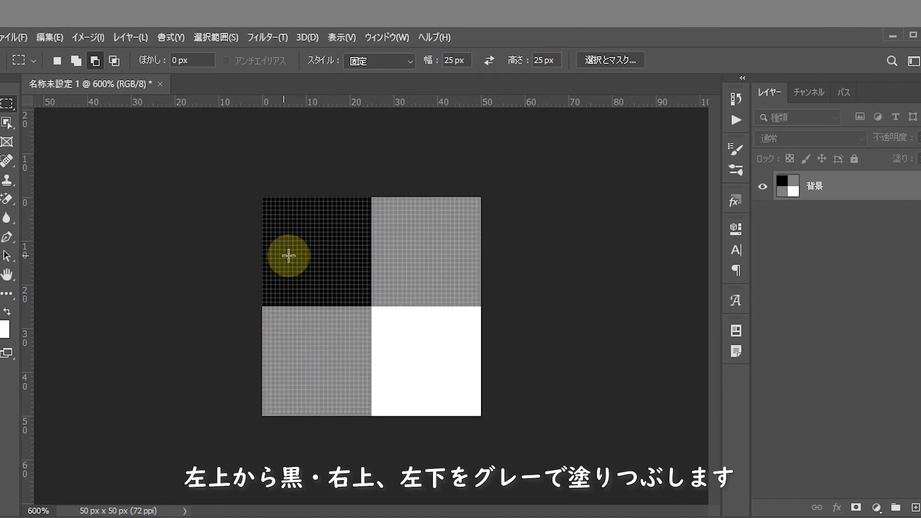
# Define the four-square tile as a pattern named チェック
pyautogui.click(46, 39)
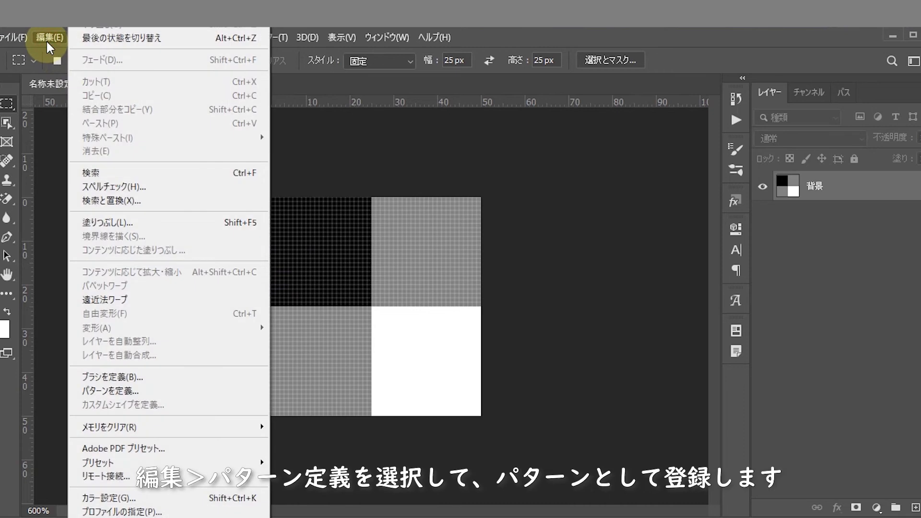
pyautogui.click(144, 391)
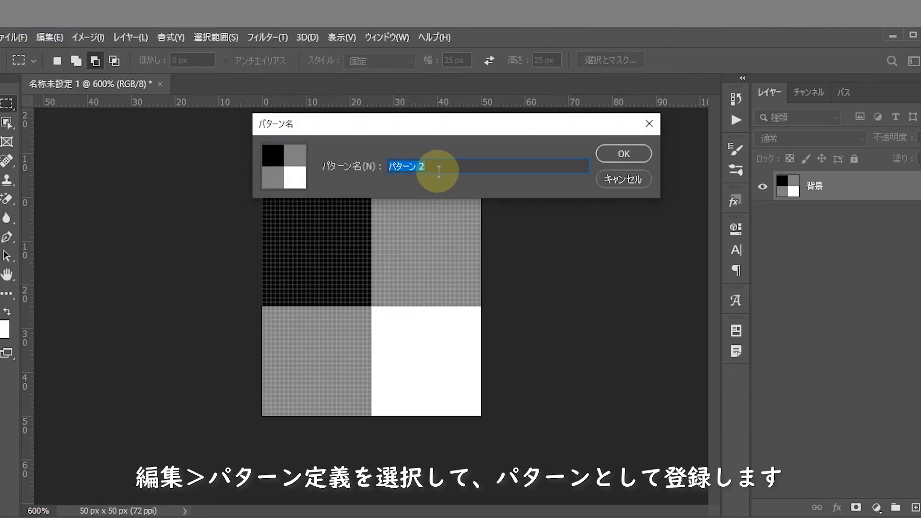
pyautogui.press('Zenkaku_Hankaku')
pyautogui.write('ち')
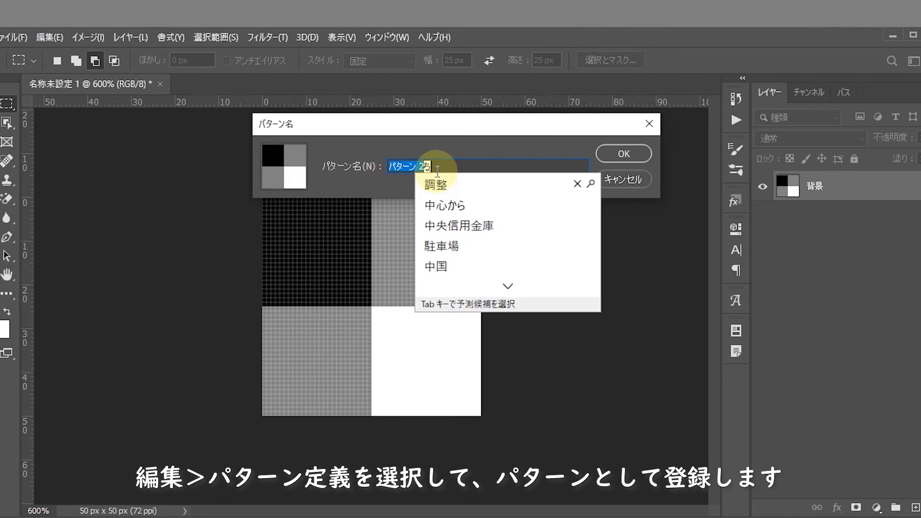
pyautogui.write('ぇxtil')
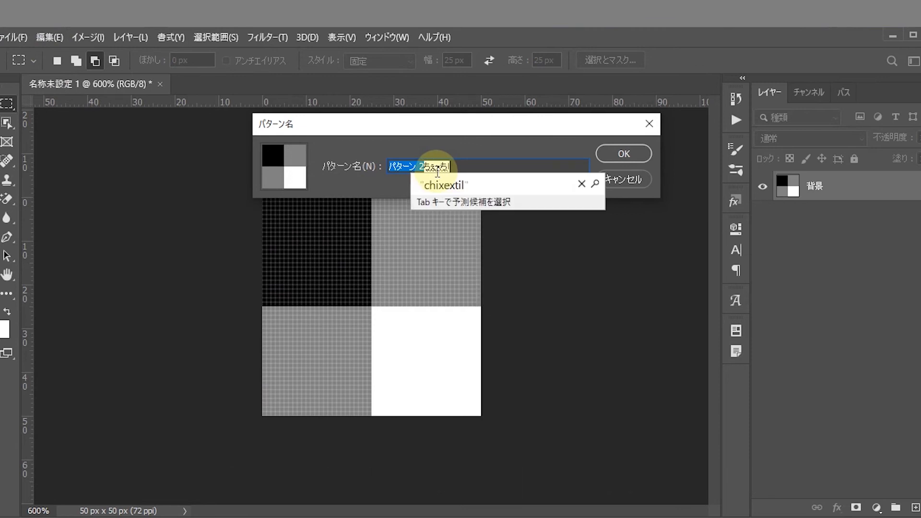
pyautogui.press('space')
pyautogui.press('Return')
pyautogui.press('BackSpace')
pyautogui.press('BackSpace')
pyautogui.press('BackSpace')
pyautogui.press('BackSpace')
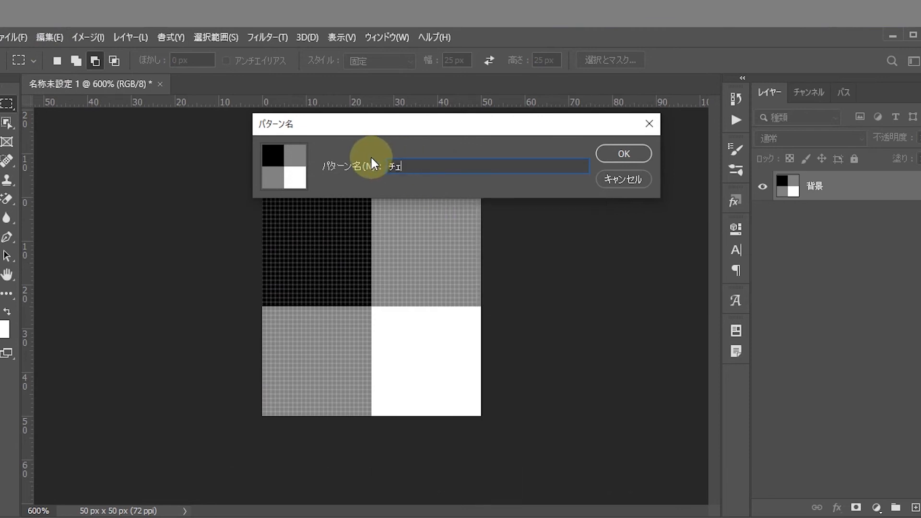
pyautogui.write('ちxekku')
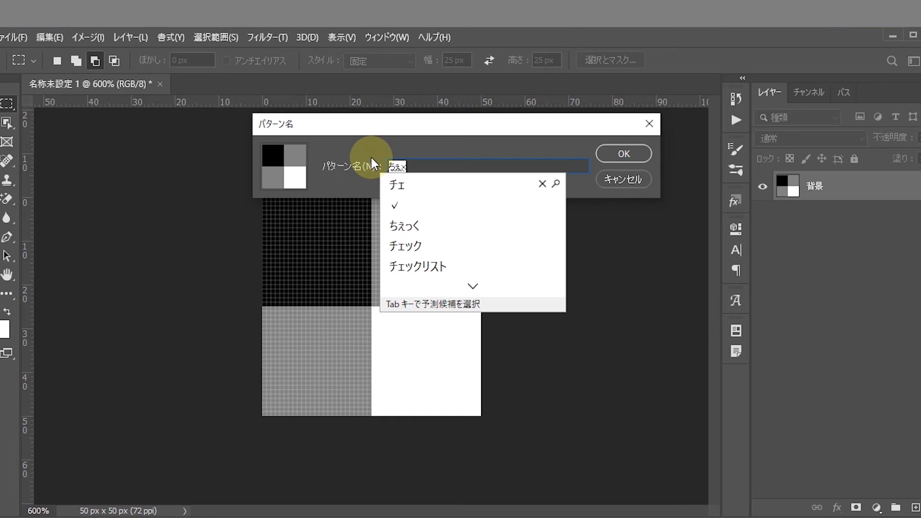
pyautogui.press('Tab')
pyautogui.press('Tab')
pyautogui.press('Tab')
pyautogui.press('Tab')
pyautogui.press('Return')
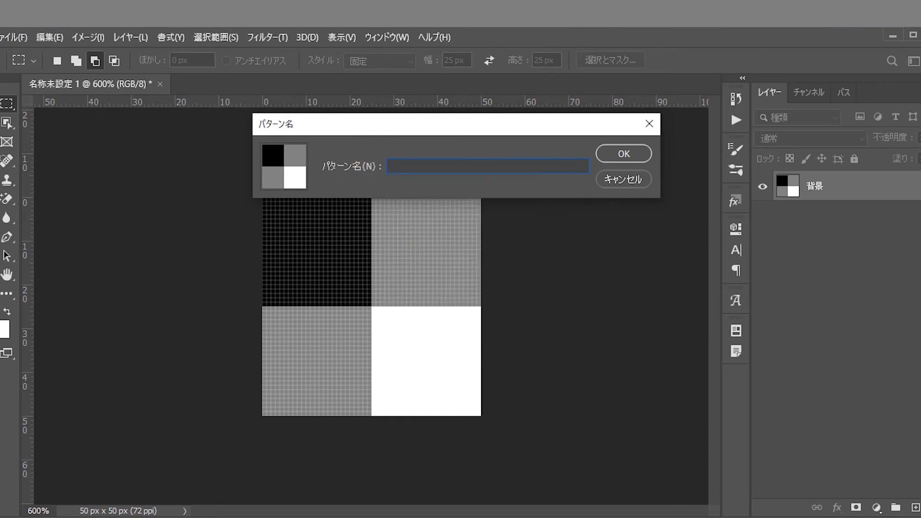
pyautogui.press('Return')
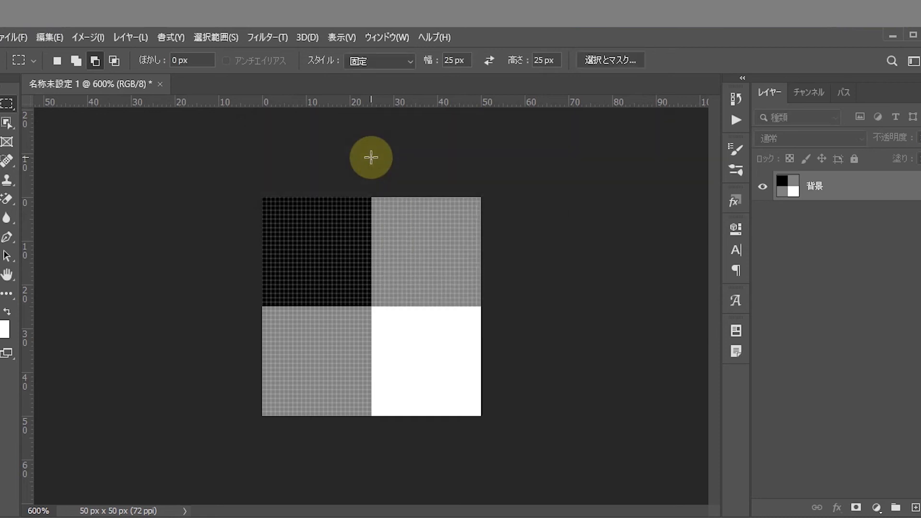
# Create a new document from the recent 1280 x 720 px, 300 ppi preset
pyautogui.hotkey('ctrl', 'n')
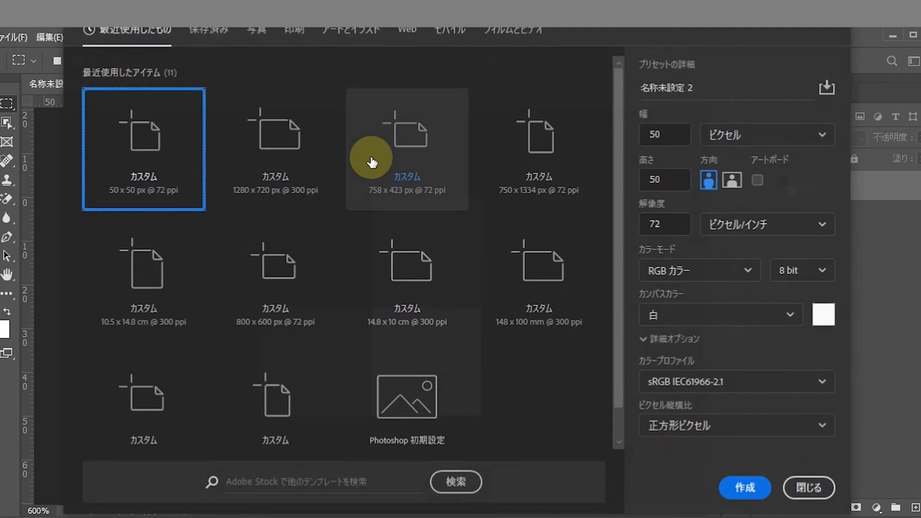
pyautogui.click(269, 168)
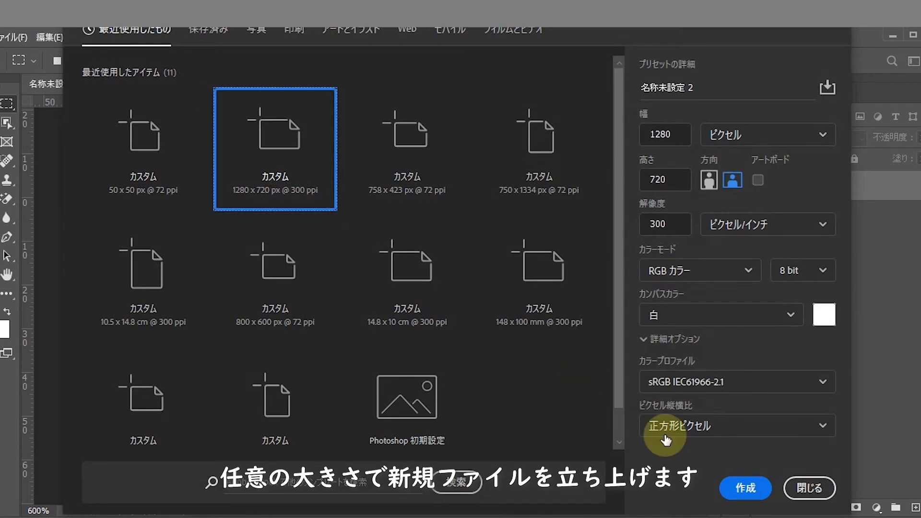
pyautogui.click(739, 490)
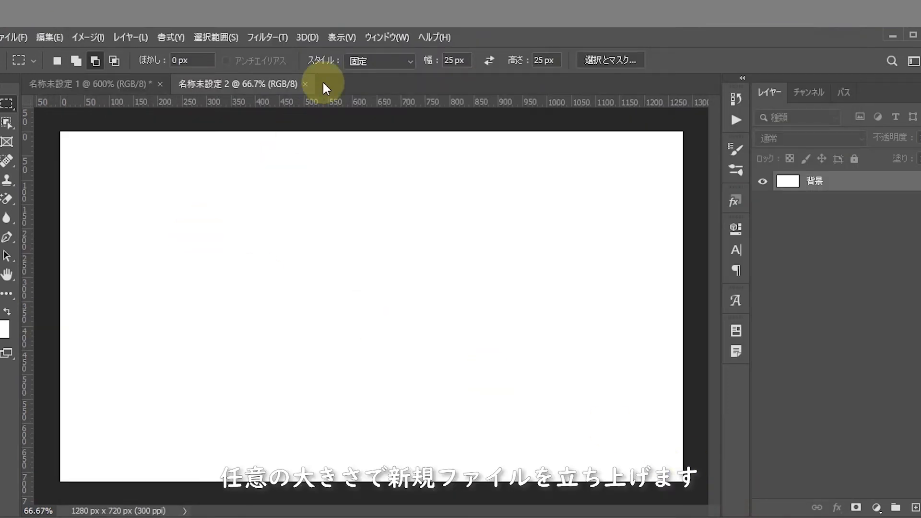
# Add a new guide layout that divides the canvas into 2 columns and 2 rows
pyautogui.click(331, 36)
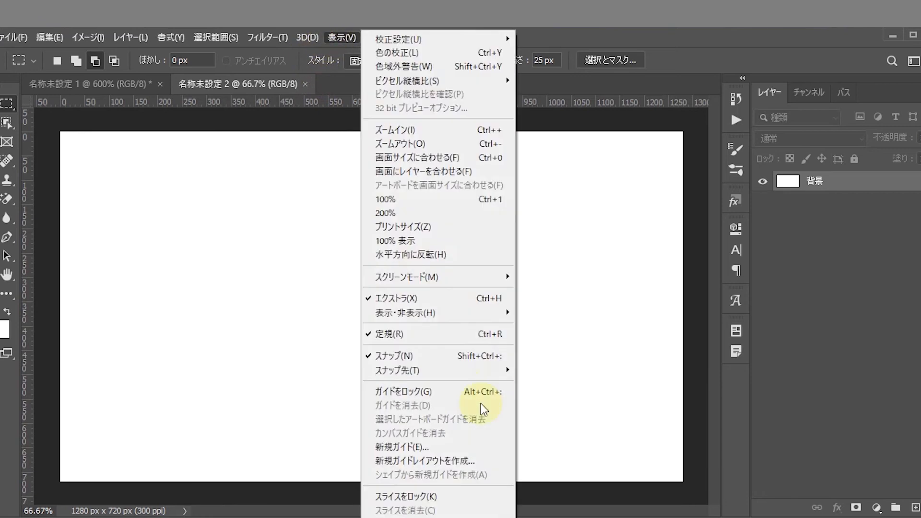
pyautogui.click(461, 460)
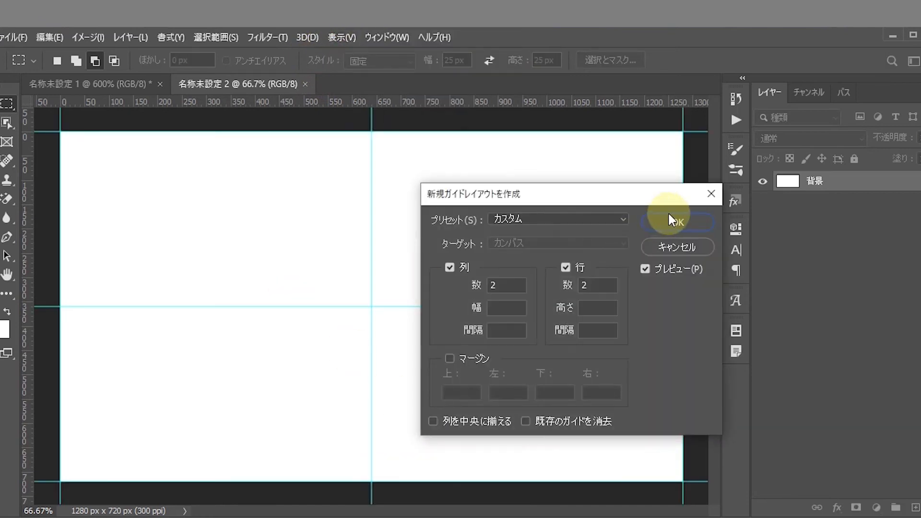
pyautogui.click(667, 219)
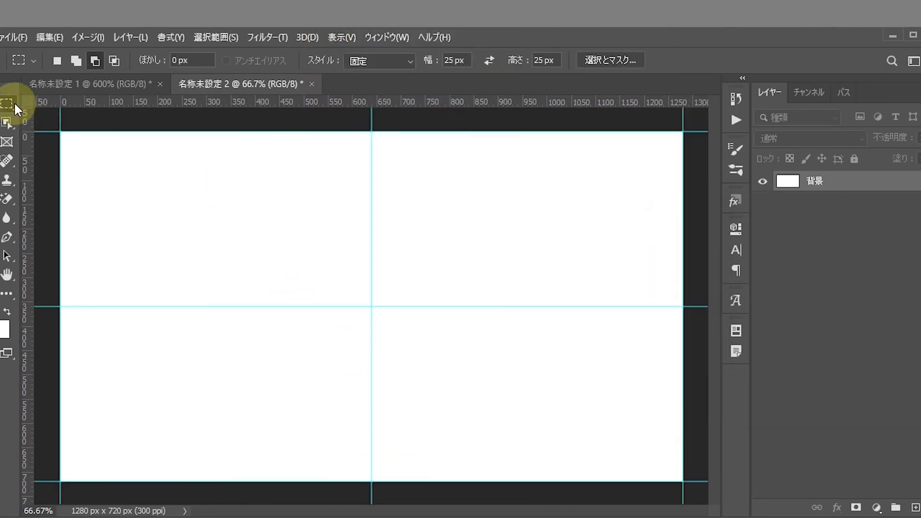
# Set the marquee style to 標準 and select the canvas's upper-left quadrant along the guides
pyautogui.click(357, 61)
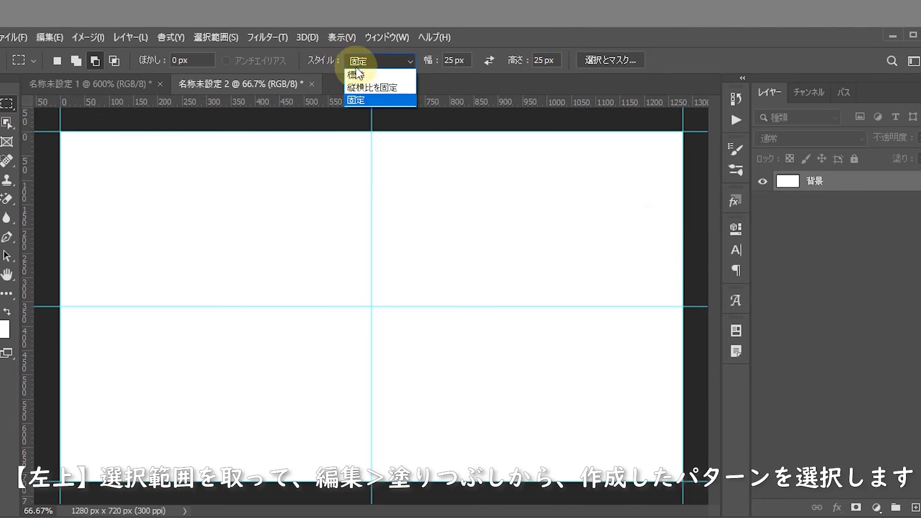
pyautogui.click(355, 70)
pyautogui.moveTo(64, 129); pyautogui.dragTo(375, 306)
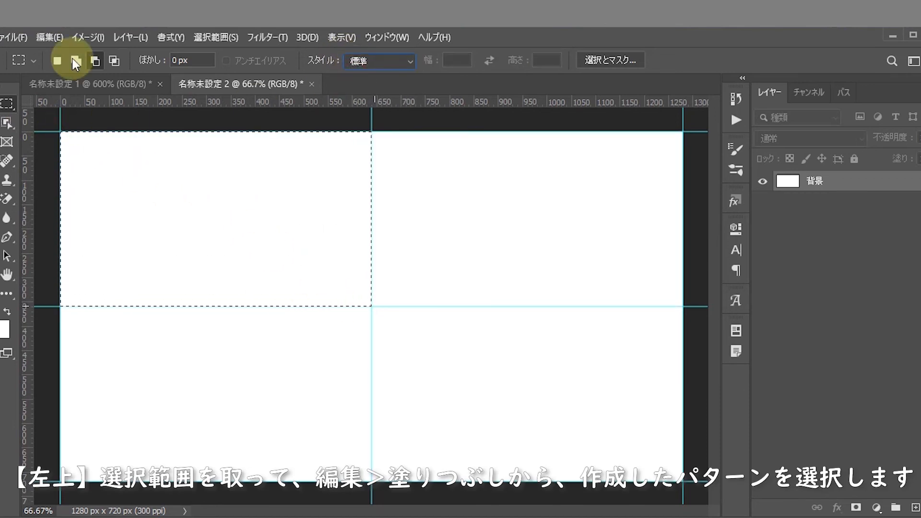
# Fill the selected quadrant with the custom black, grey and white check pattern and clear the selection
pyautogui.click(56, 37)
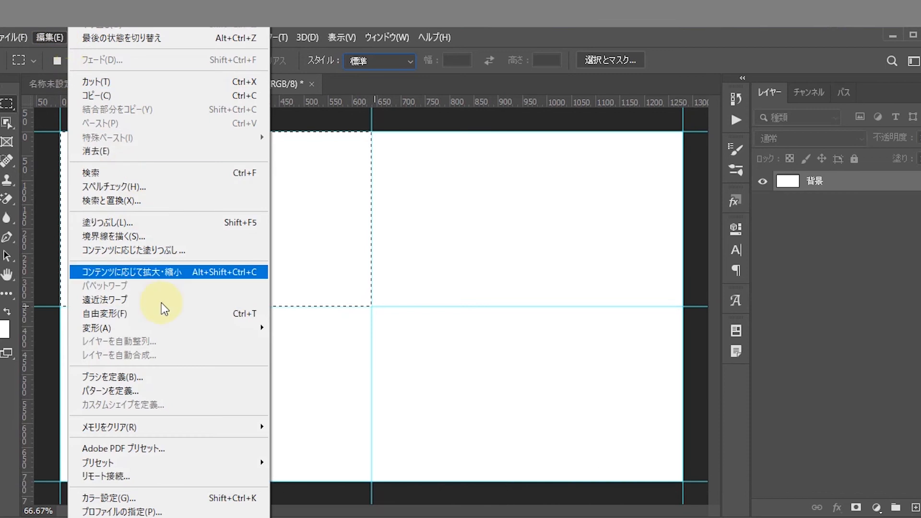
pyautogui.click(115, 222)
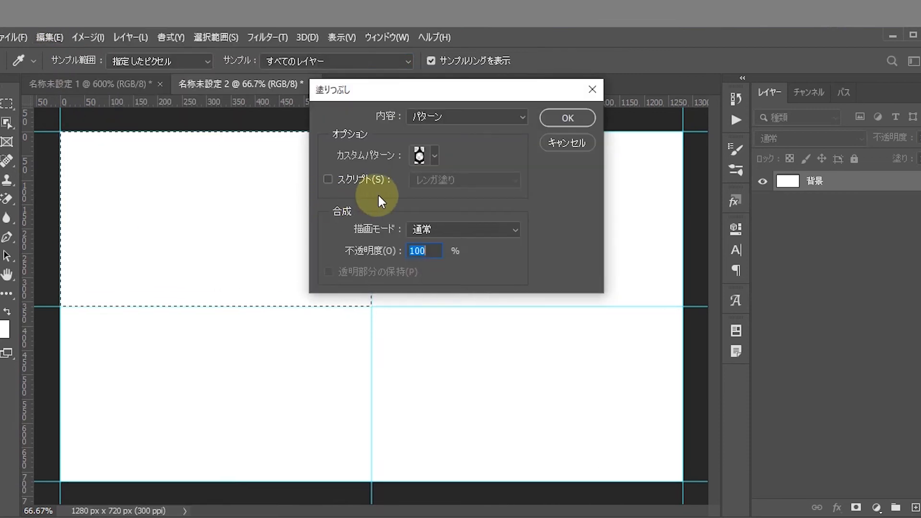
pyautogui.click(435, 159)
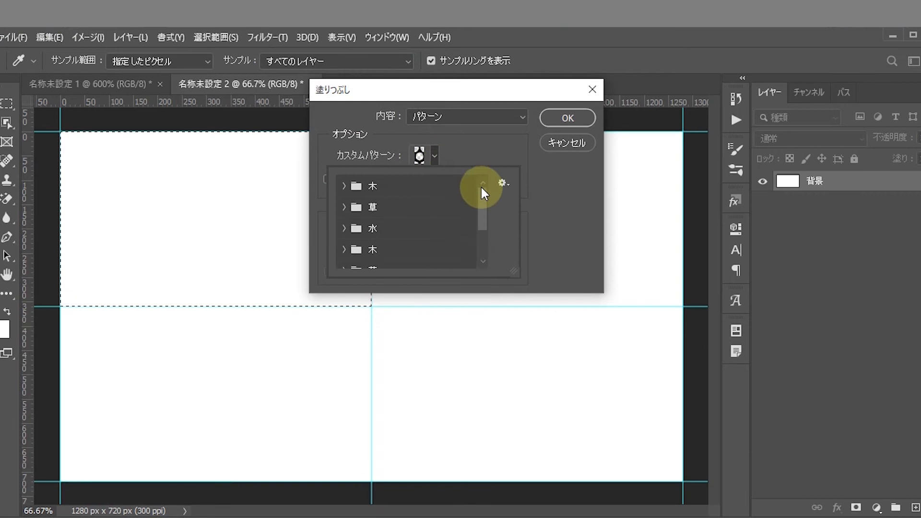
pyautogui.moveTo(480, 185); pyautogui.dragTo(482, 246)
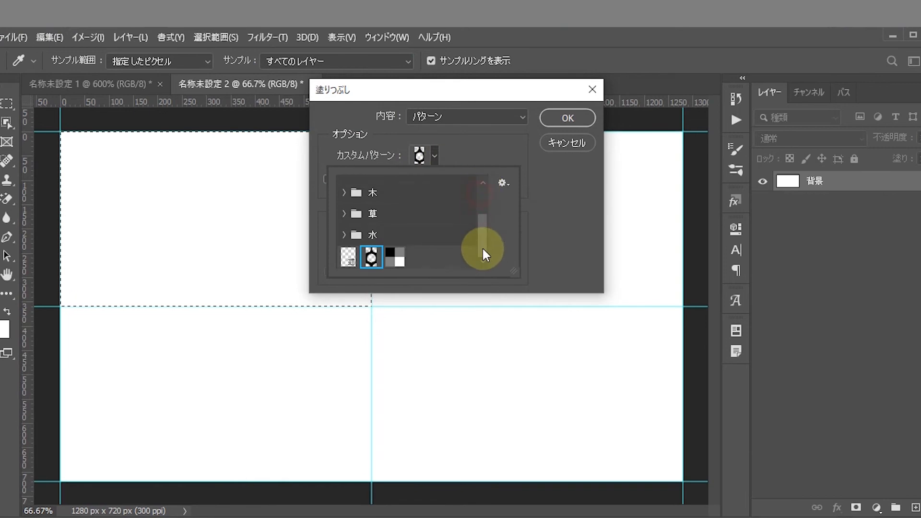
pyautogui.click(394, 258)
pyautogui.click(504, 170)
pyautogui.click(566, 118)
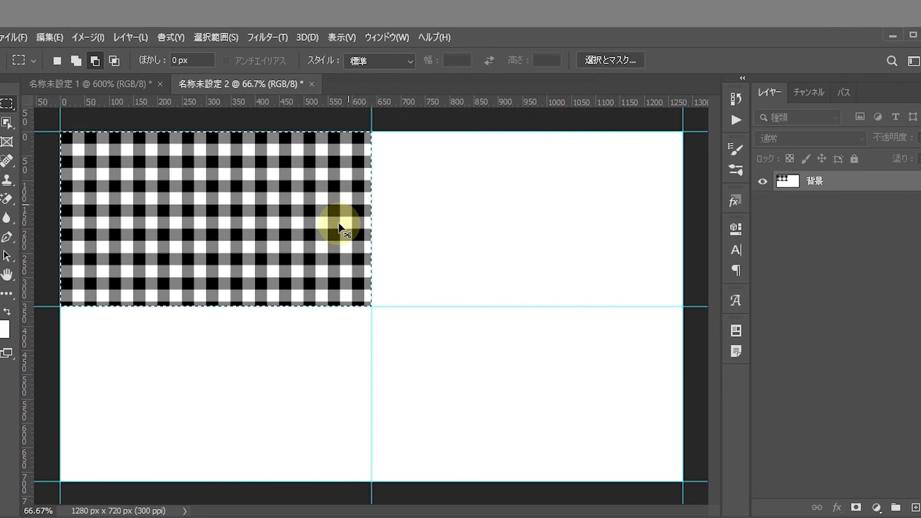
pyautogui.hotkey('ctrl', 'd')
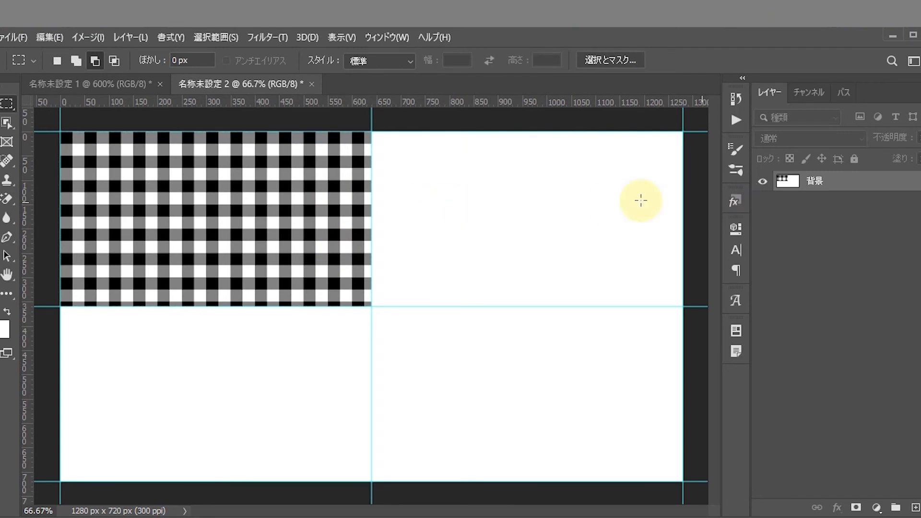
# Unlock the background layer and fill the upper-right quadrant with grey on a new layer, leaving no selection active
pyautogui.click(914, 180)
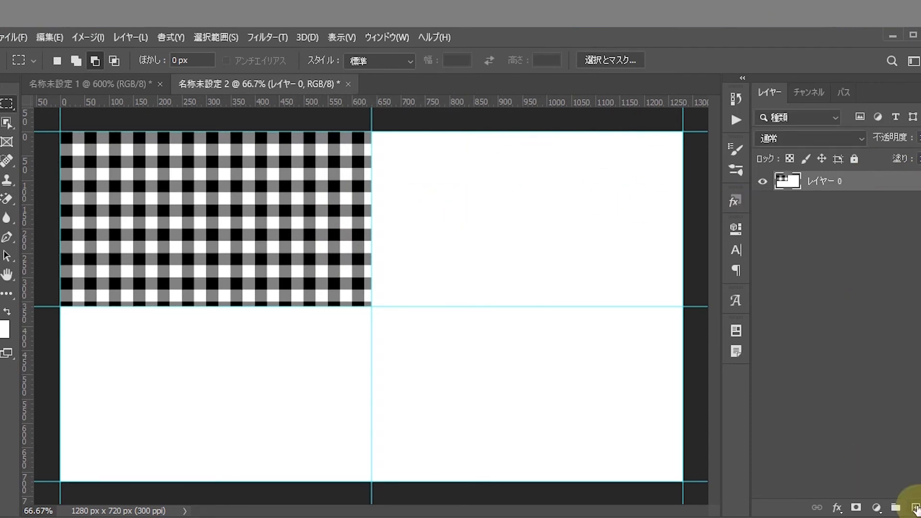
pyautogui.click(915, 508)
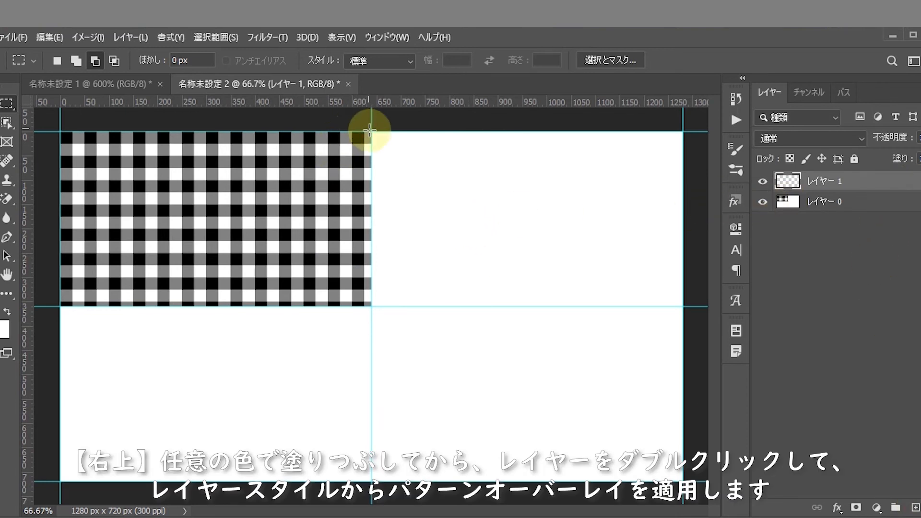
pyautogui.moveTo(371, 132); pyautogui.dragTo(689, 305)
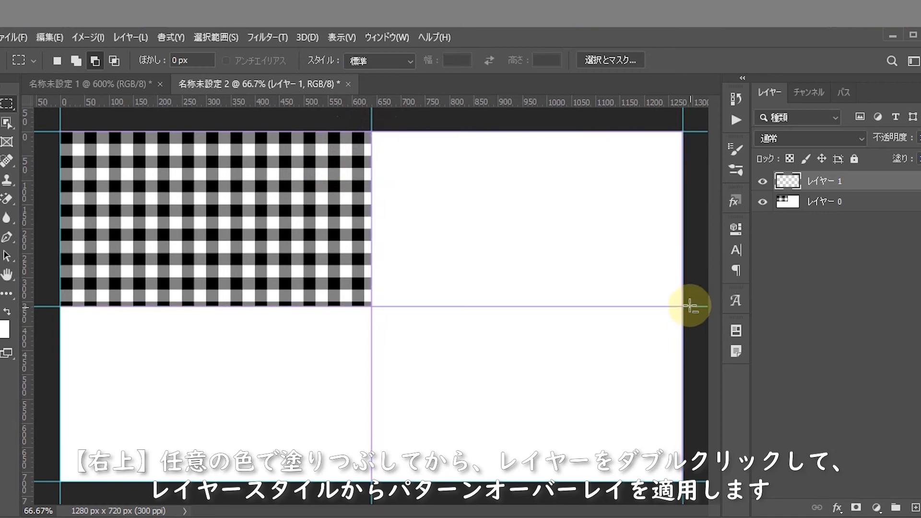
pyautogui.hotkey('alt', 'BackSpace')
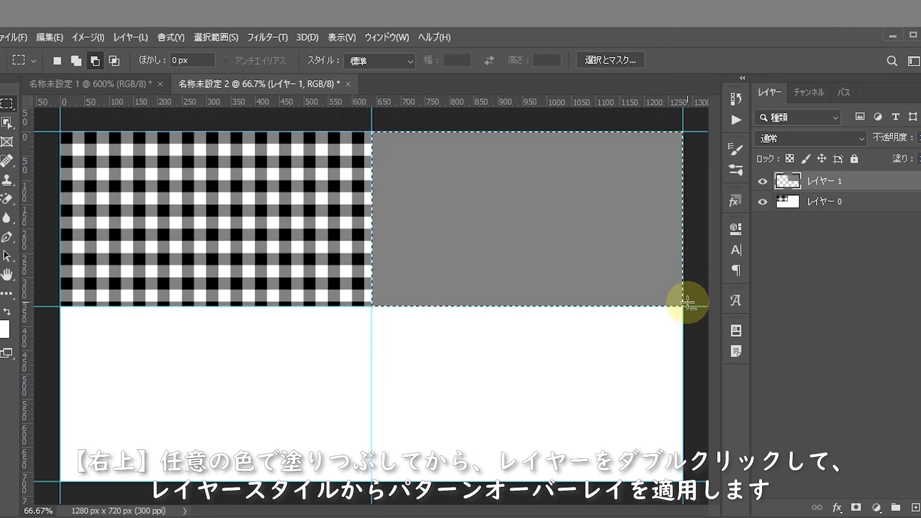
pyautogui.hotkey('ctrl', 'd')
# Apply a Pattern Overlay of the check pattern to the upper-right quadrant's layer, trying scale 478% before settling on 43%
pyautogui.doubleClick(879, 188)
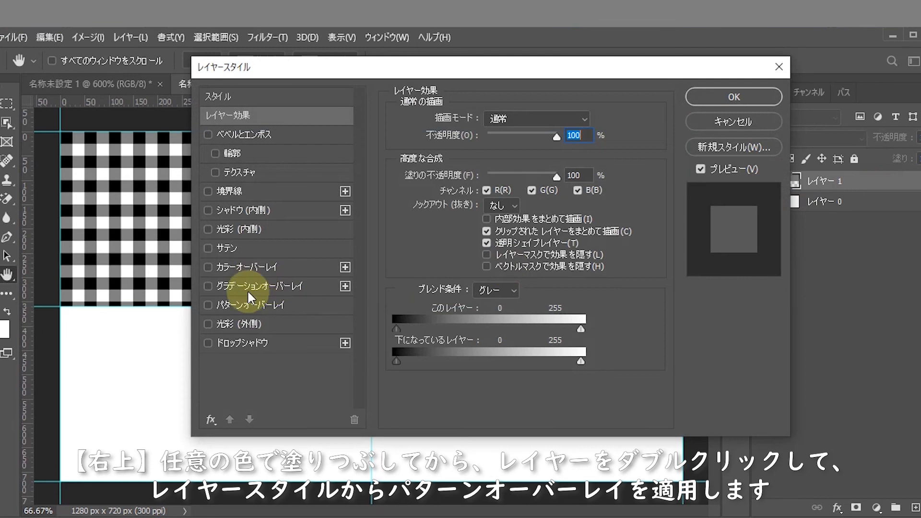
pyautogui.click(243, 305)
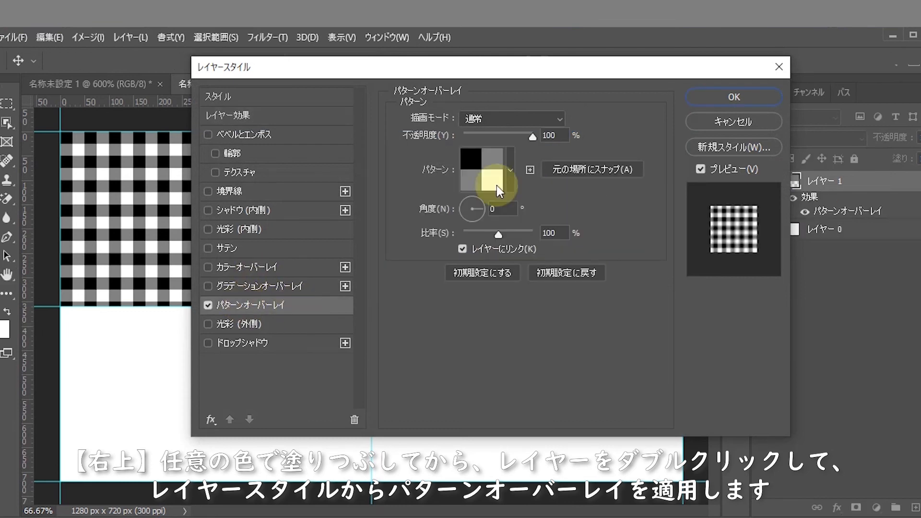
pyautogui.moveTo(438, 71); pyautogui.dragTo(411, 243)
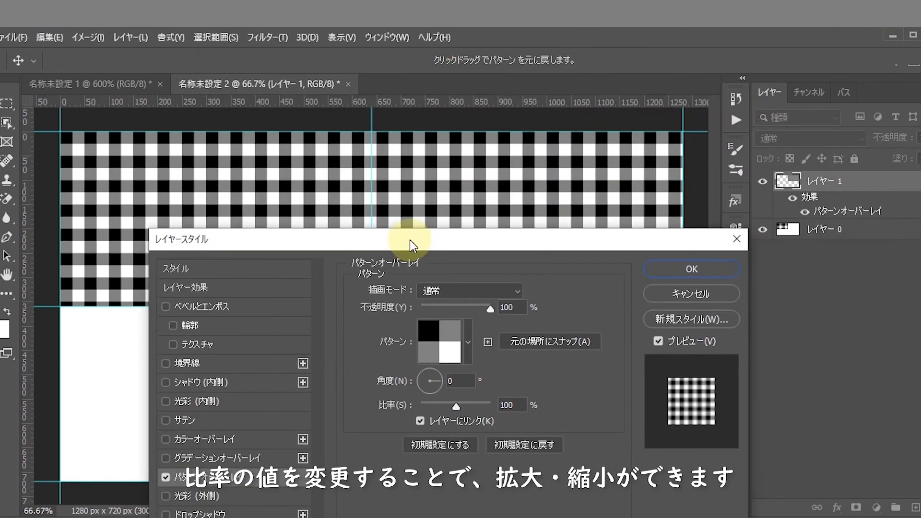
pyautogui.moveTo(465, 407); pyautogui.dragTo(482, 402)
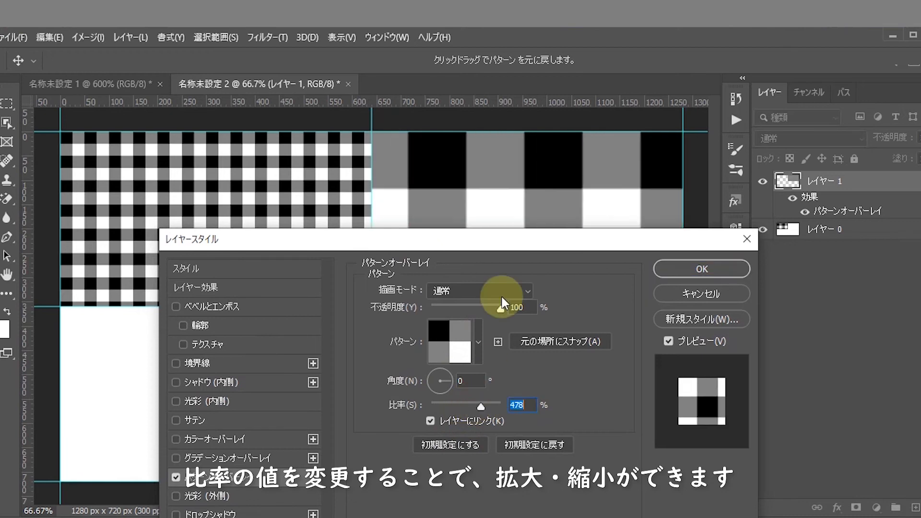
pyautogui.moveTo(523, 239); pyautogui.dragTo(617, 293)
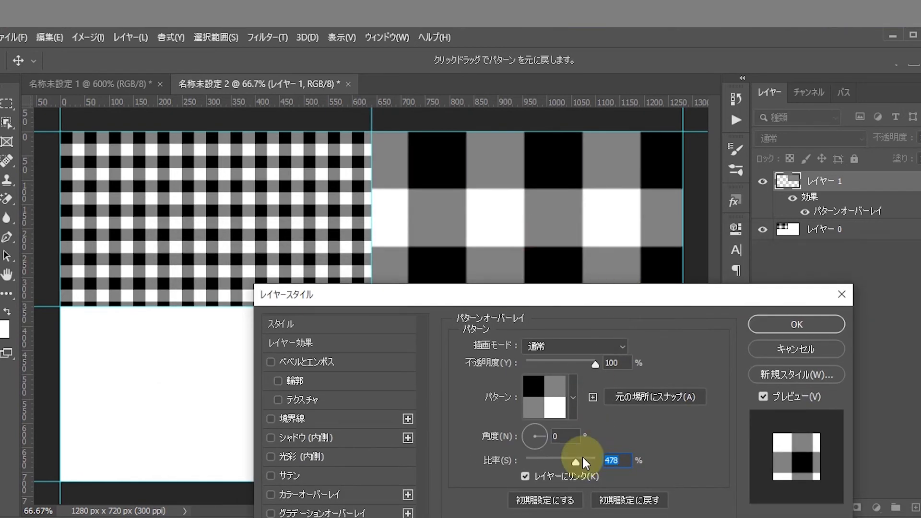
pyautogui.moveTo(576, 468); pyautogui.dragTo(541, 468)
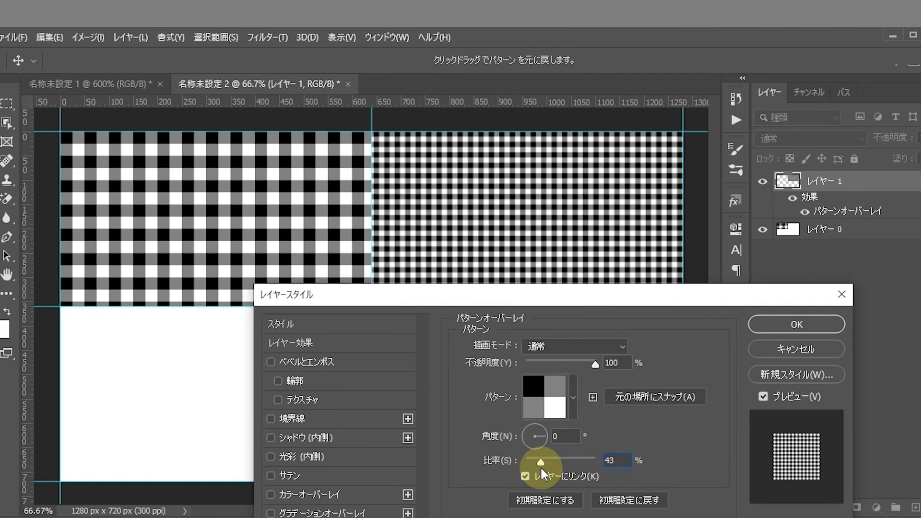
pyautogui.click(767, 323)
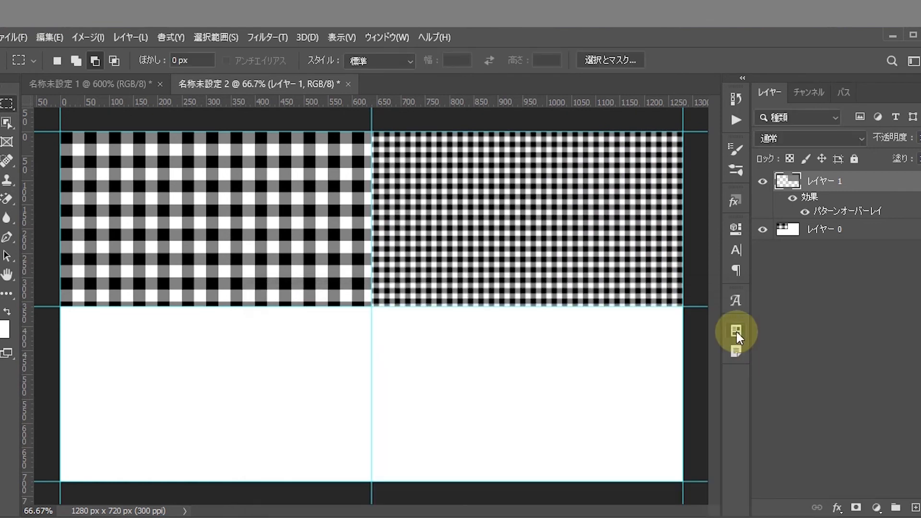
# Add a Color Overlay to the upper-right quadrant's layer and choose a bright blue as its colour
pyautogui.doubleClick(897, 183)
pyautogui.moveTo(406, 145); pyautogui.dragTo(710, 174)
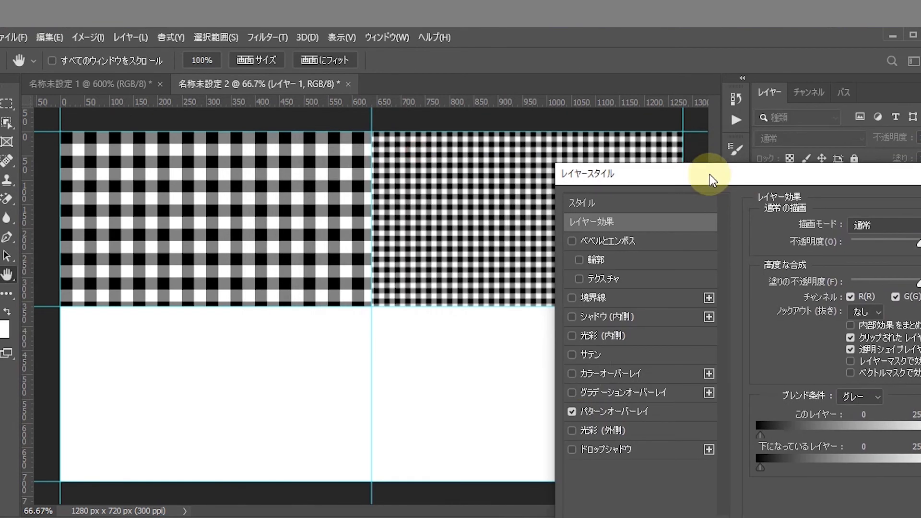
pyautogui.click(572, 374)
pyautogui.click(658, 373)
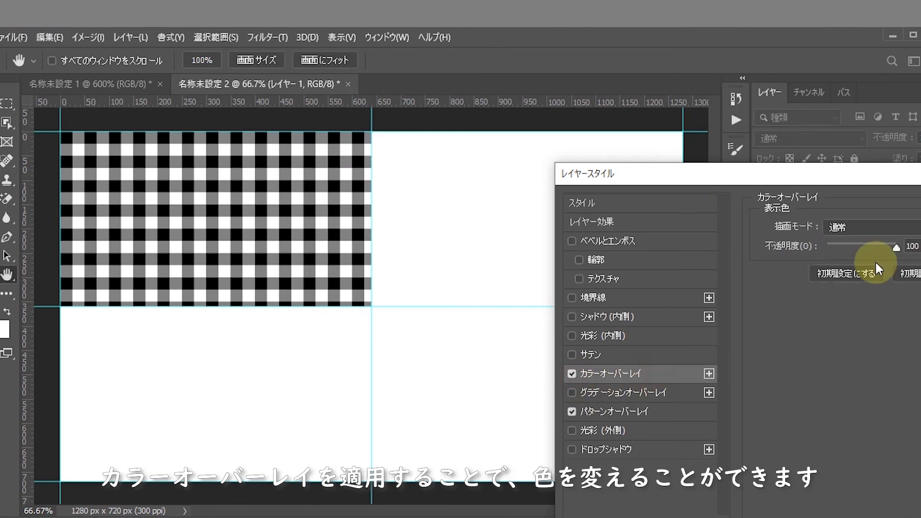
pyautogui.click(919, 228)
pyautogui.click(712, 307)
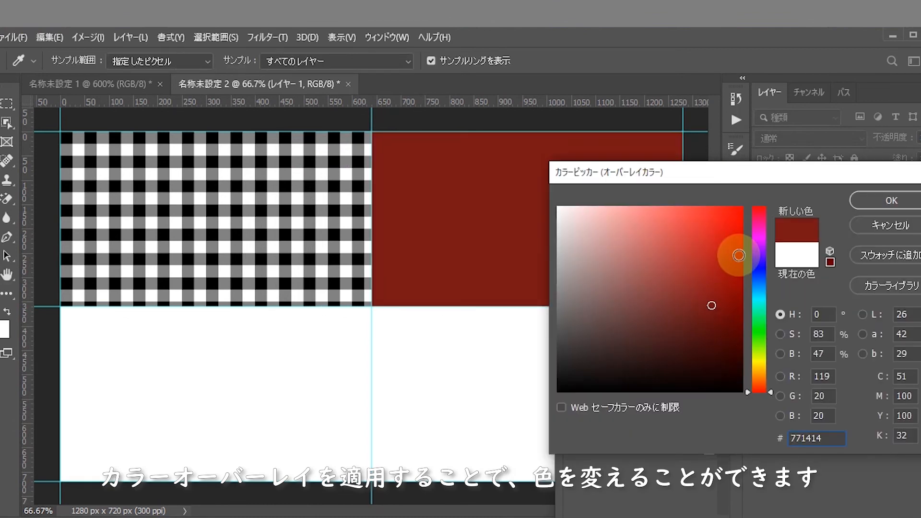
pyautogui.click(740, 235)
pyautogui.moveTo(740, 235); pyautogui.dragTo(742, 223)
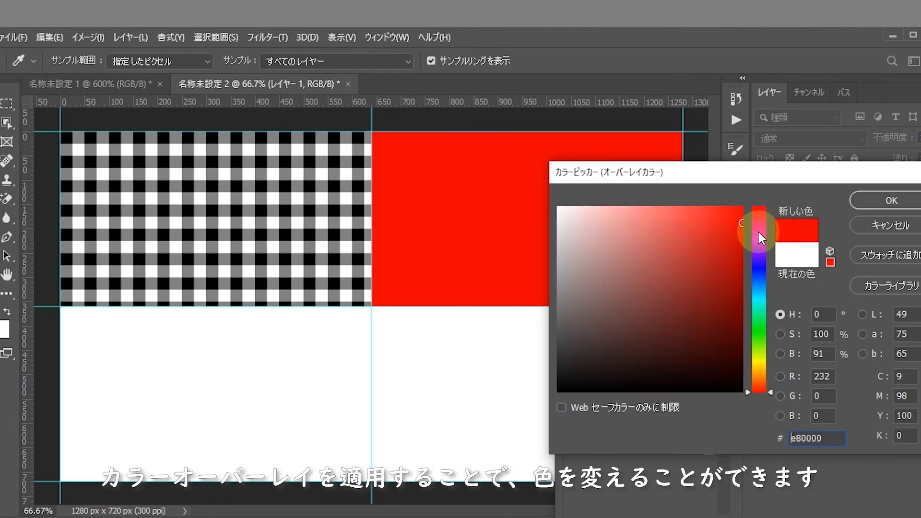
pyautogui.click(759, 276)
pyautogui.click(891, 204)
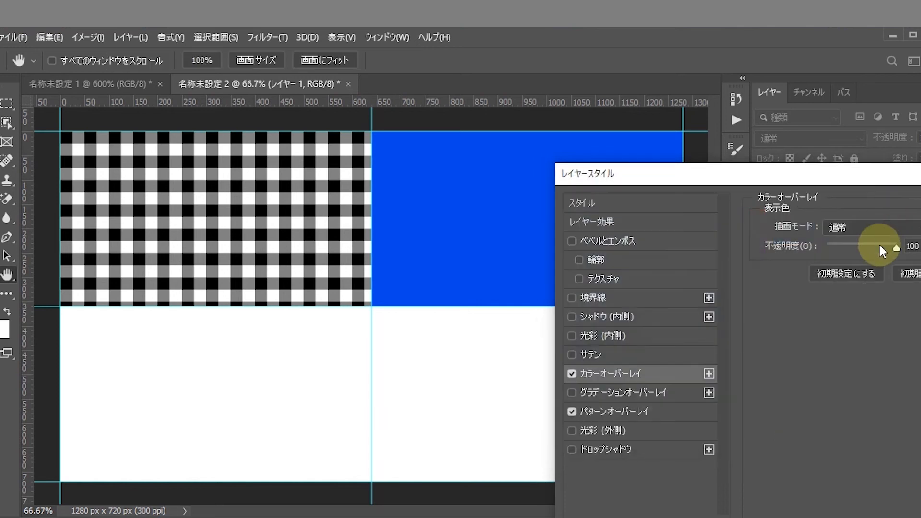
# Try lower opacities for the blue Color Overlay, return it to 100%, and apply it with blend mode スクリーン
pyautogui.moveTo(883, 249); pyautogui.dragTo(860, 243)
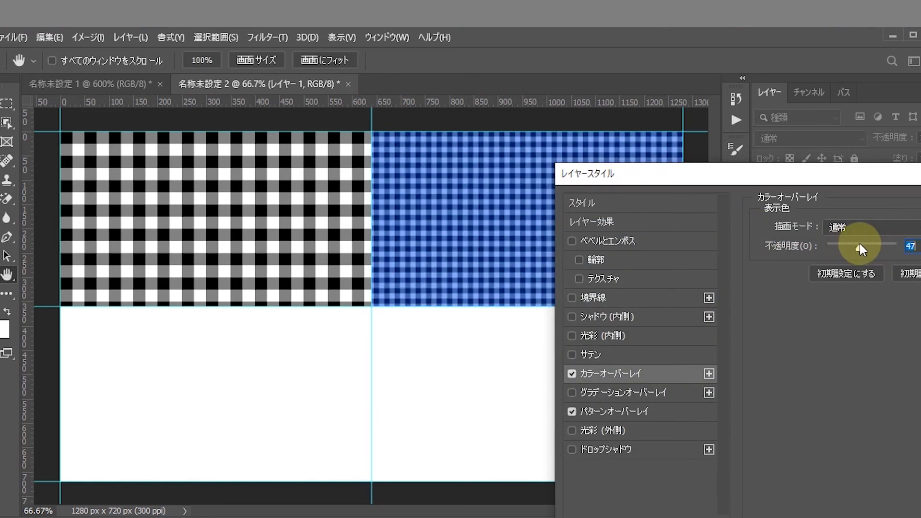
pyautogui.moveTo(851, 180); pyautogui.dragTo(716, 243)
pyautogui.moveTo(723, 311); pyautogui.dragTo(762, 311)
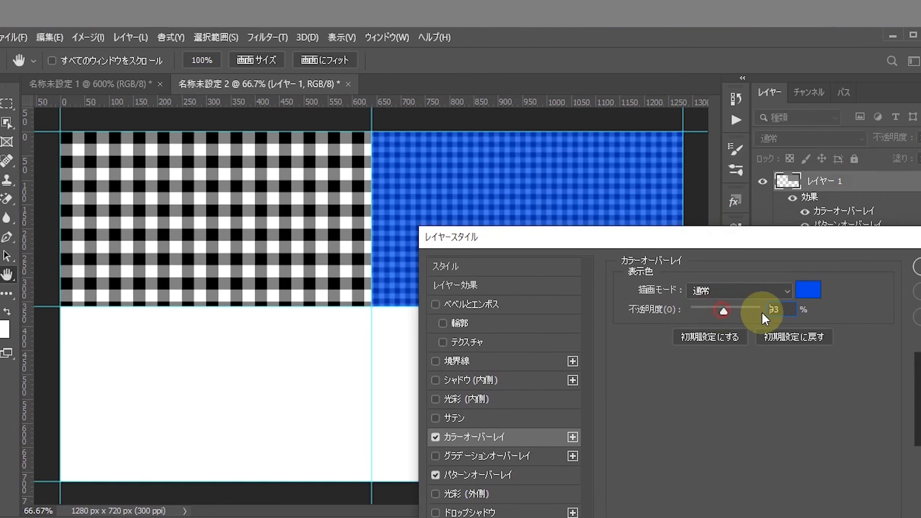
pyautogui.click(783, 289)
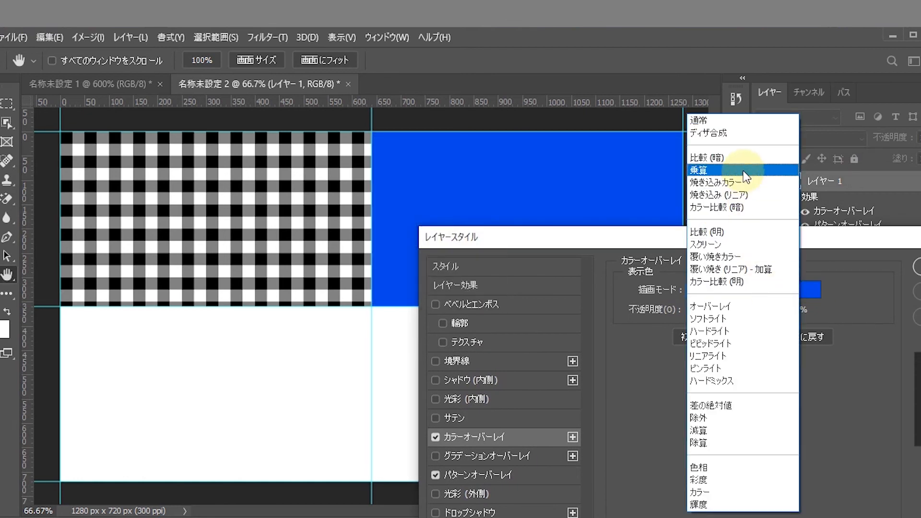
pyautogui.click(732, 245)
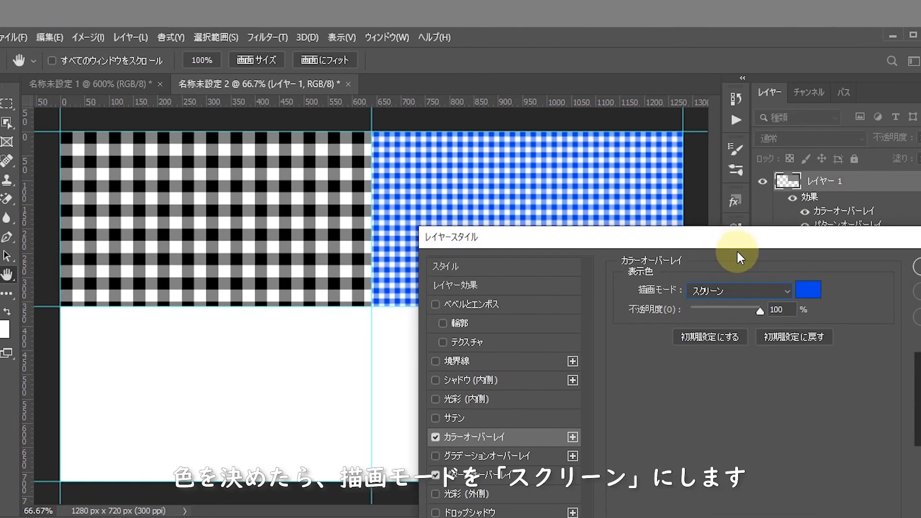
pyautogui.click(909, 267)
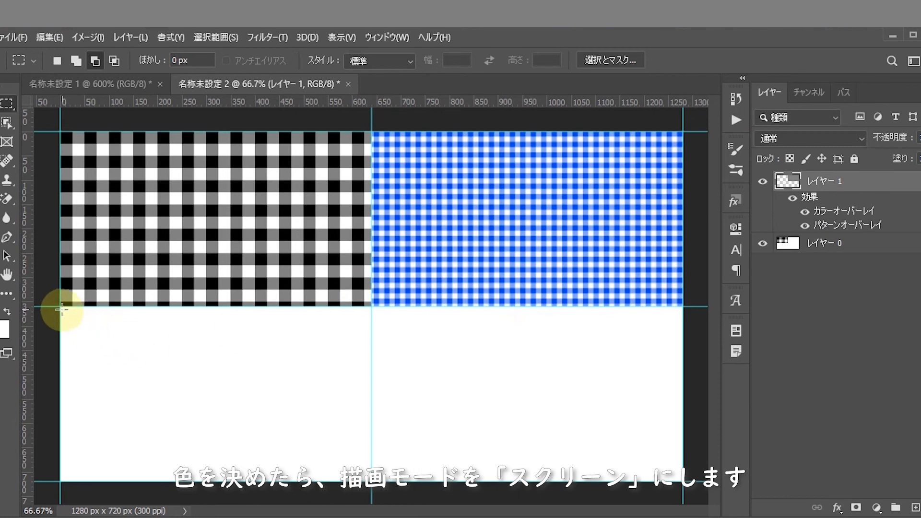
# Select the lower-left quadrant along the guides and fill it with grey on a new layer
pyautogui.moveTo(61, 309); pyautogui.dragTo(371, 481)
pyautogui.click(916, 507)
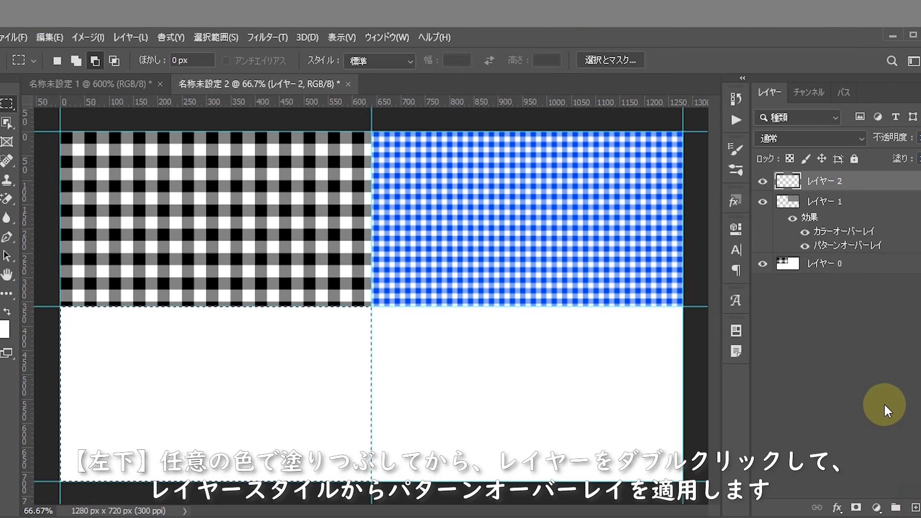
pyautogui.hotkey('alt', 'BackSpace')
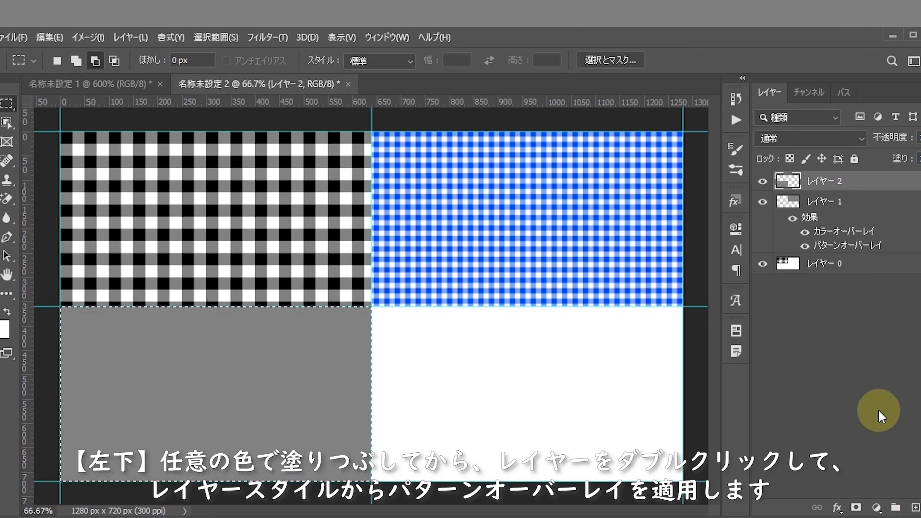
# Apply a Pattern Overlay of the check pattern to the lower-left quadrant's layer with angle 45° and scale 95%
pyautogui.doubleClick(871, 186)
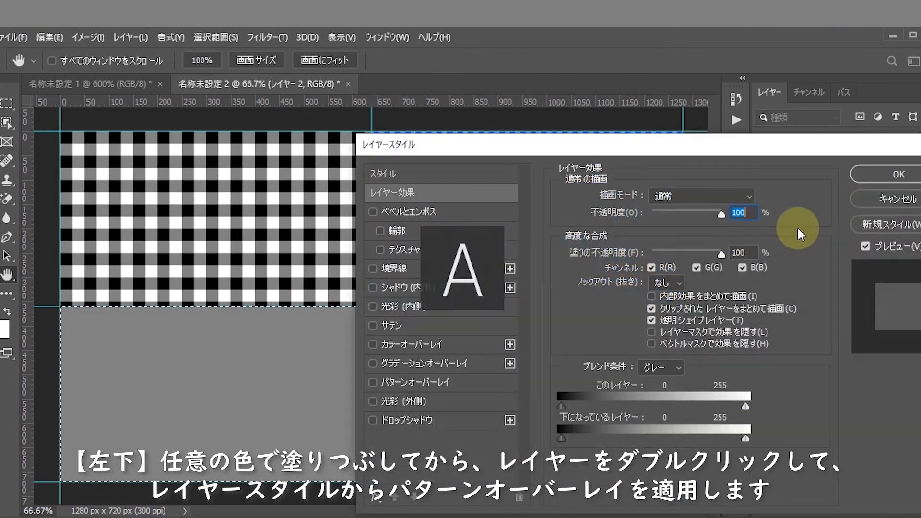
pyautogui.click(458, 382)
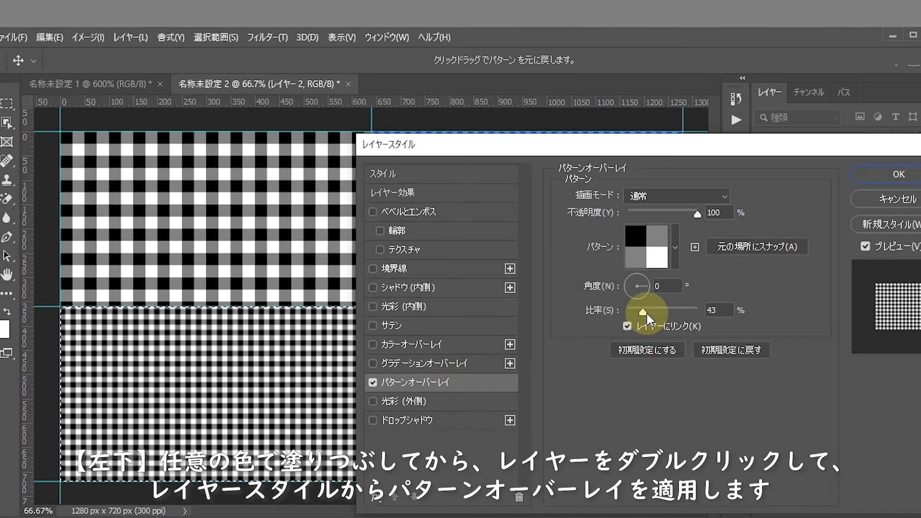
pyautogui.moveTo(644, 290); pyautogui.dragTo(642, 293)
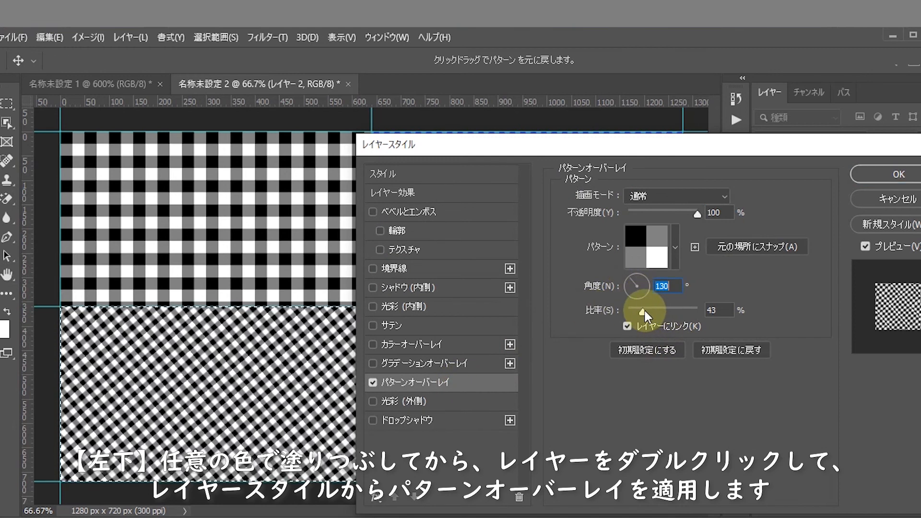
pyautogui.write('45')
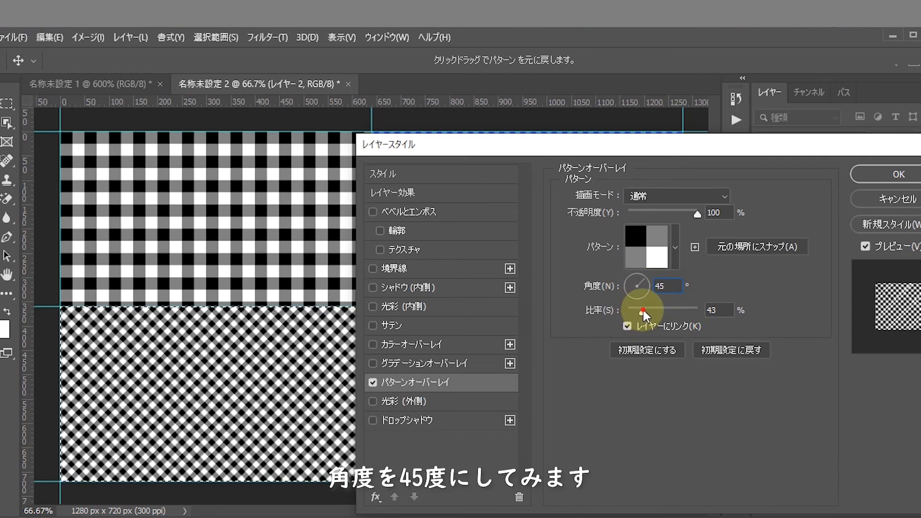
pyautogui.moveTo(643, 311); pyautogui.dragTo(664, 312)
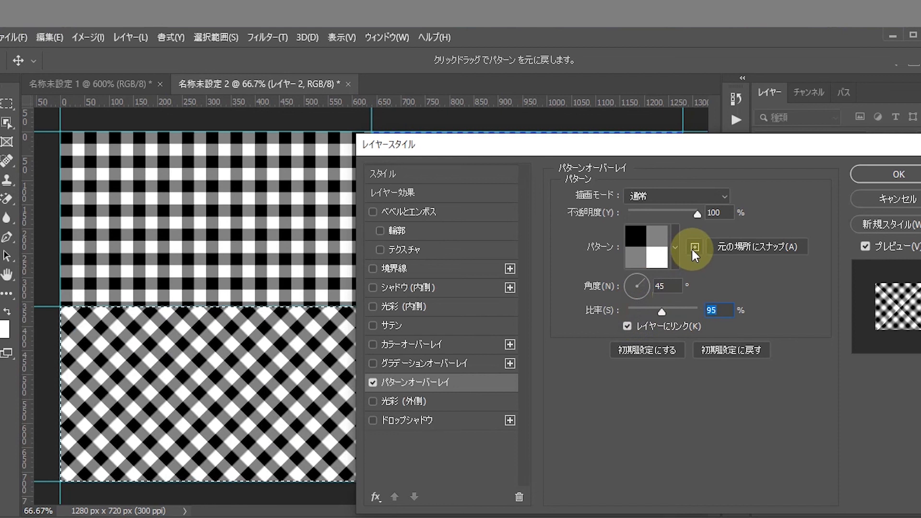
# Enable a Color Overlay on the lower-left quadrant's layer in bright red with blend mode スクリーン, and apply the layer style
pyautogui.click(373, 345)
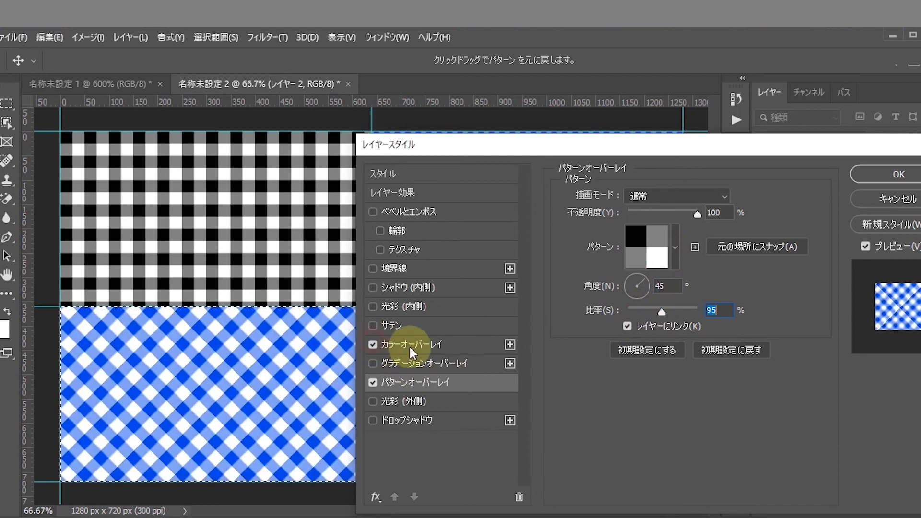
pyautogui.click(410, 345)
pyautogui.click(743, 198)
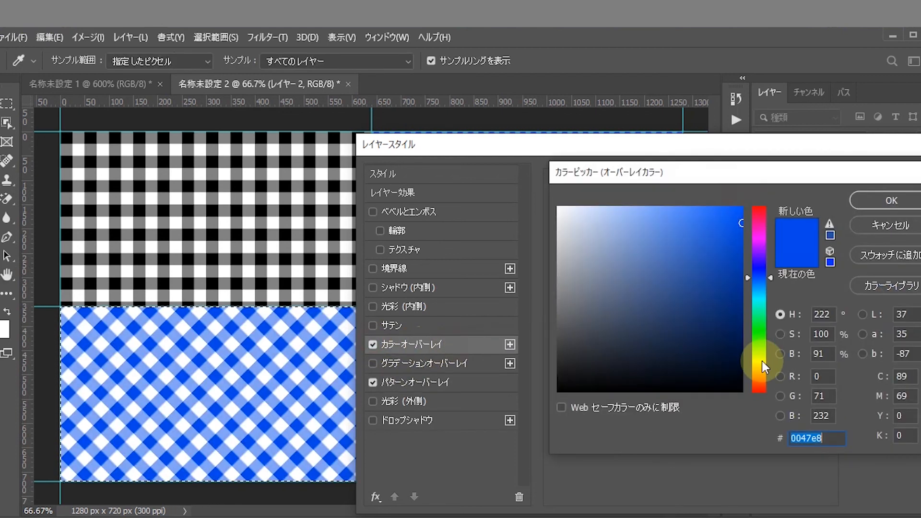
pyautogui.click(761, 354)
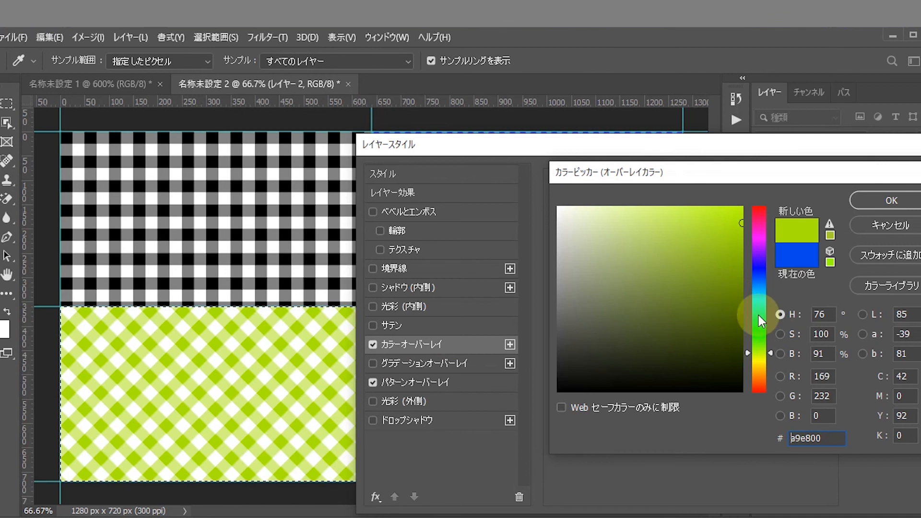
pyautogui.moveTo(754, 335); pyautogui.dragTo(765, 391)
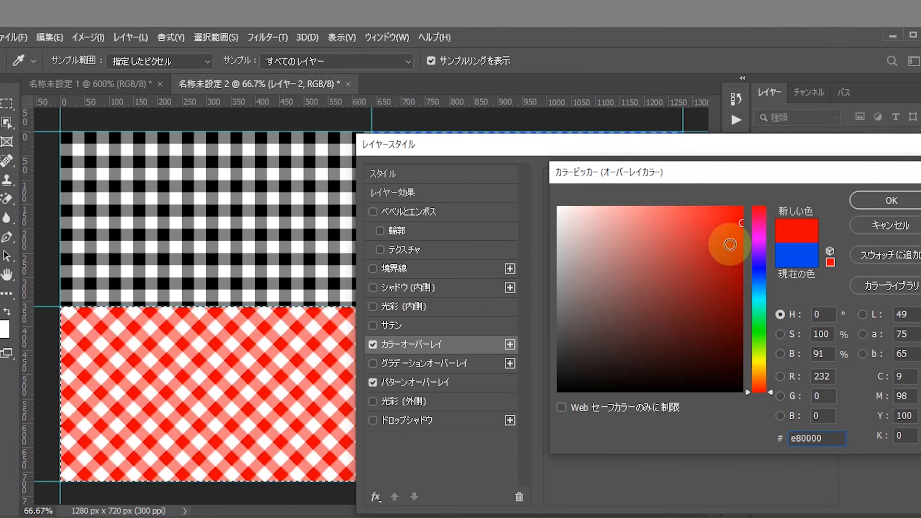
pyautogui.moveTo(734, 240); pyautogui.dragTo(749, 226)
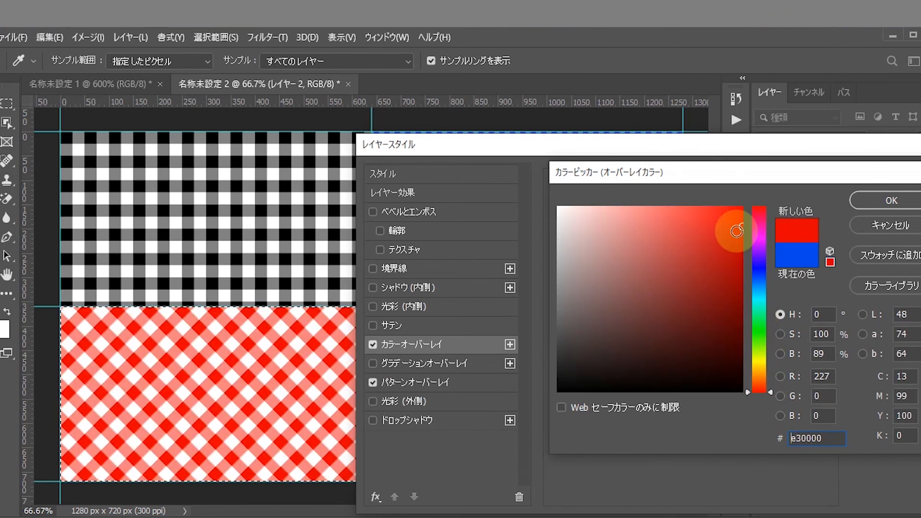
pyautogui.click(874, 201)
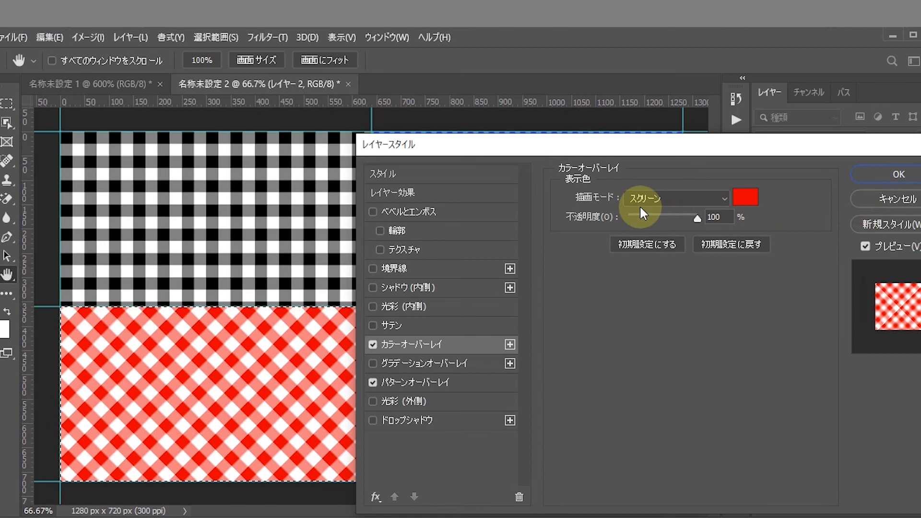
pyautogui.click(874, 175)
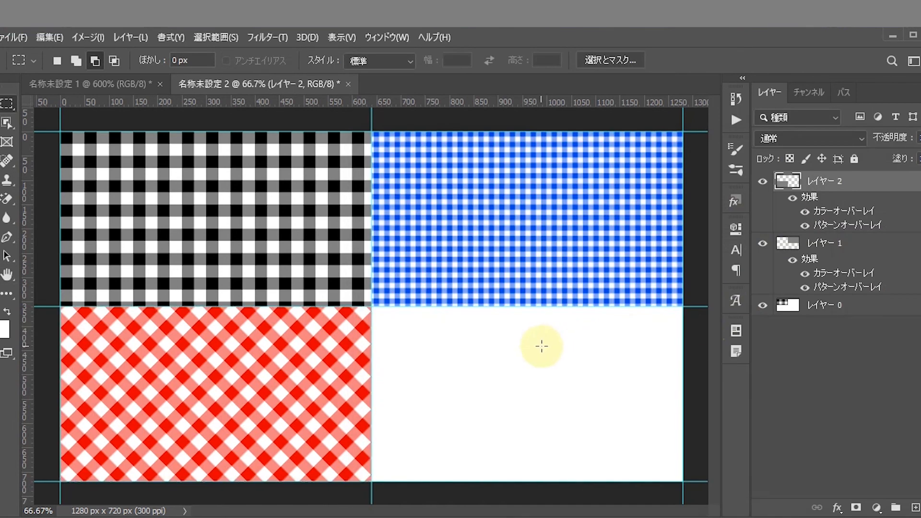
# Create a new layer, select the lower-right quadrant along the guides, and fill it with grey
pyautogui.click(915, 507)
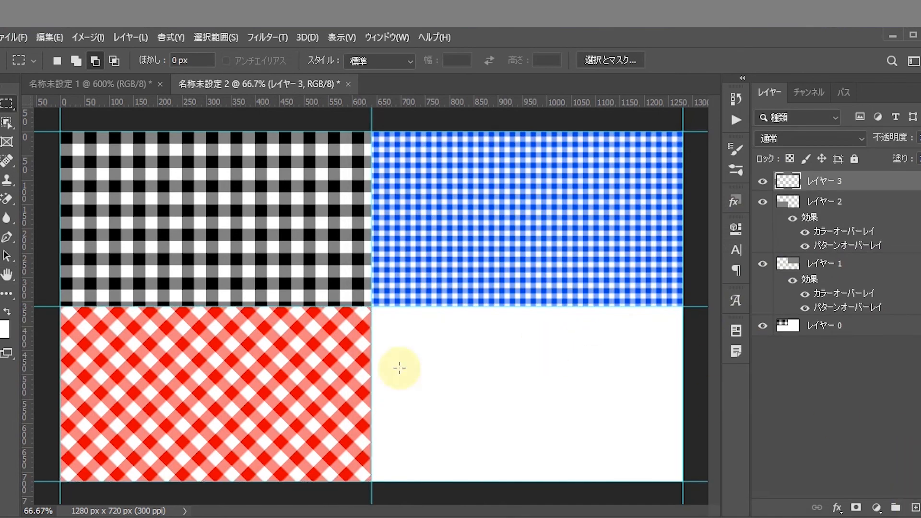
pyautogui.moveTo(371, 307); pyautogui.dragTo(683, 481)
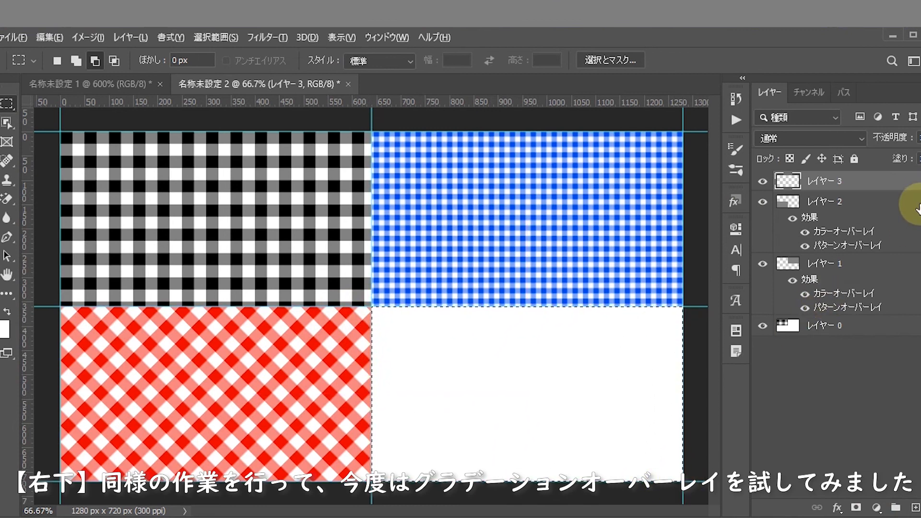
pyautogui.hotkey('alt', 'BackSpace')
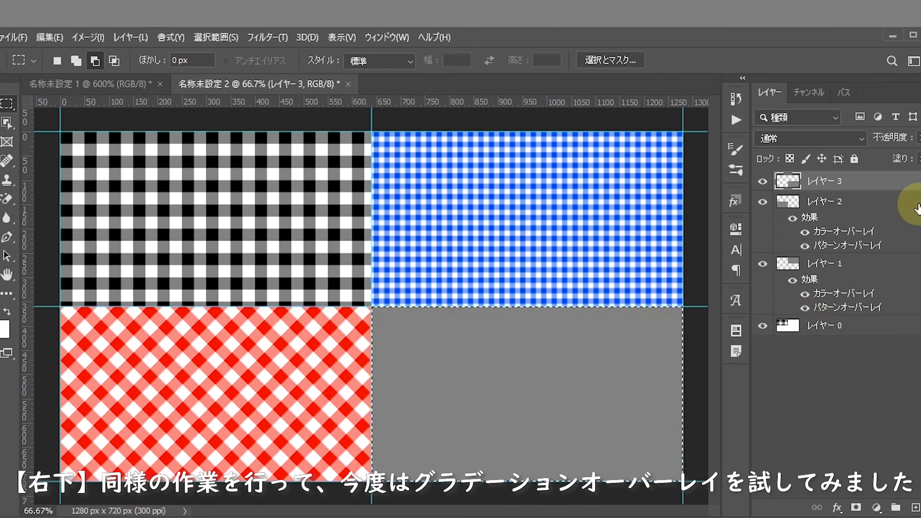
# Apply a Pattern Overlay of the check pattern to the lower-right quadrant's layer at angle 0°, trying scale 400% before reducing it slightly
pyautogui.doubleClick(889, 190)
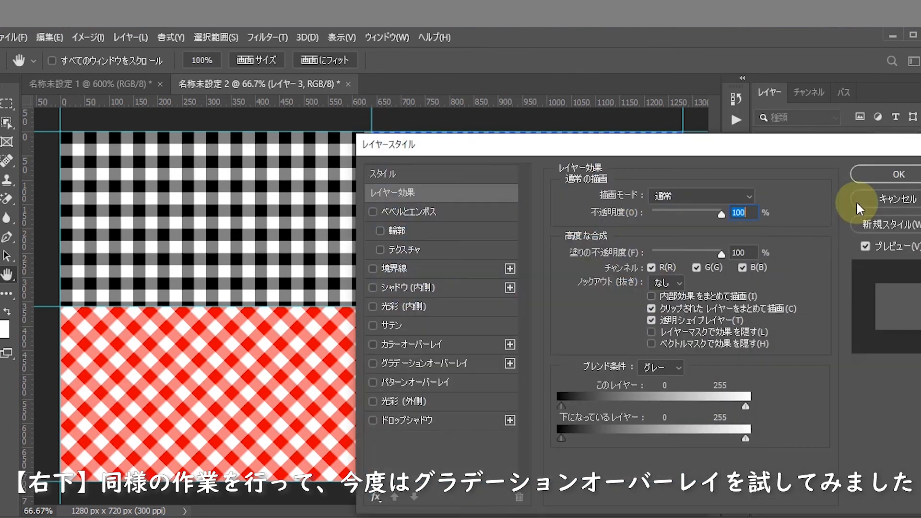
pyautogui.click(445, 383)
pyautogui.moveTo(542, 147); pyautogui.dragTo(684, 153)
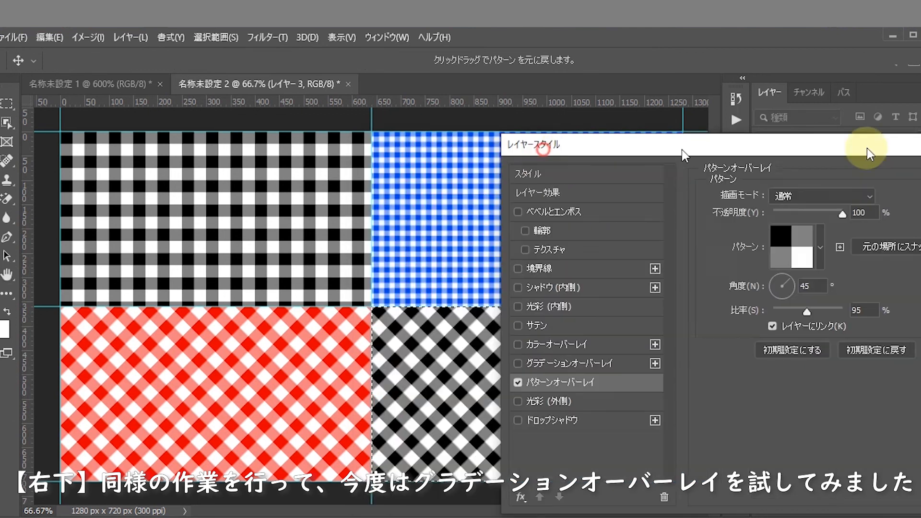
pyautogui.moveTo(867, 149); pyautogui.dragTo(707, 90)
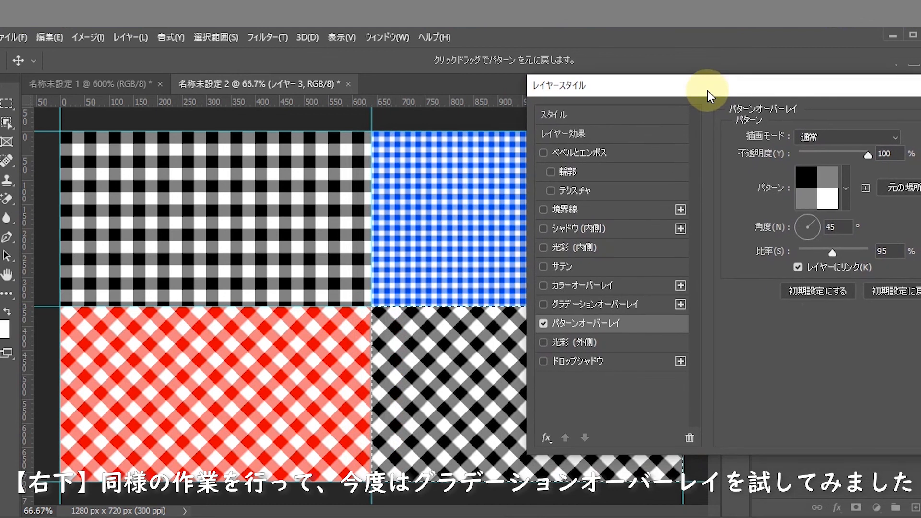
pyautogui.moveTo(833, 253); pyautogui.dragTo(845, 251)
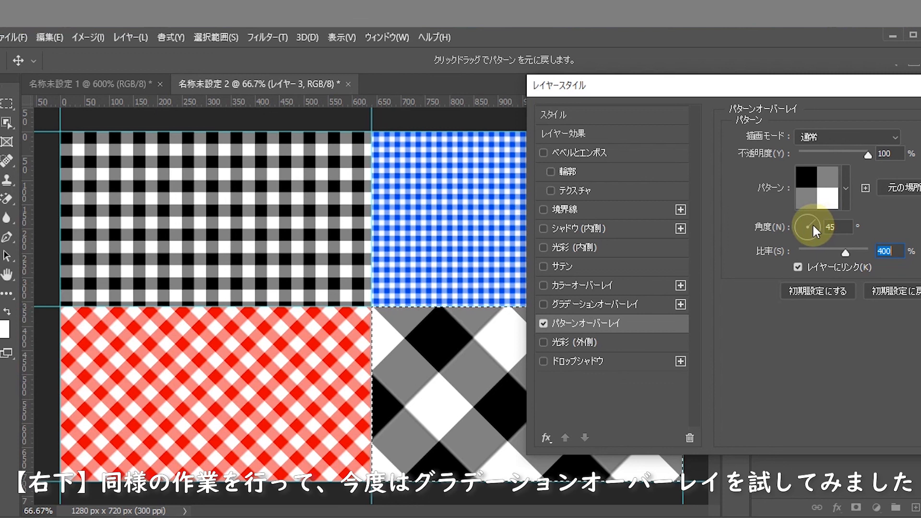
pyautogui.write('0')
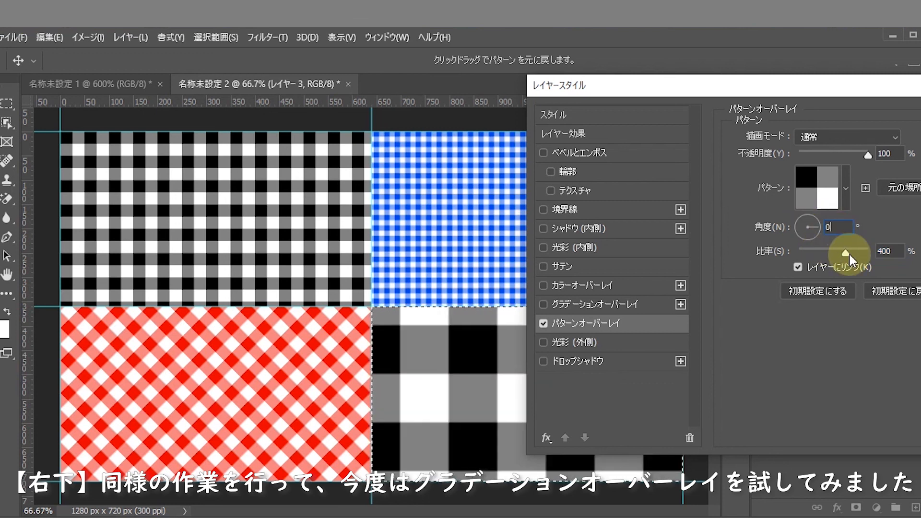
pyautogui.moveTo(848, 252)
pyautogui.mouseDown()
pyautogui.moveTo(807, 253)
pyautogui.moveTo(862, 250)
pyautogui.moveTo(842, 253)
pyautogui.mouseUp()
pyautogui.click(614, 267)
pyautogui.click(911, 138)
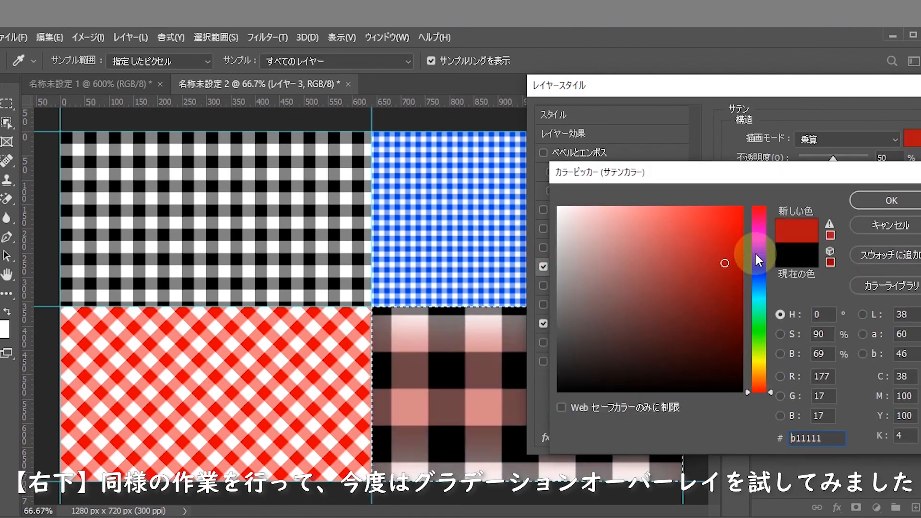
pyautogui.moveTo(758, 259); pyautogui.dragTo(758, 331)
pyautogui.click(890, 225)
pyautogui.click(543, 266)
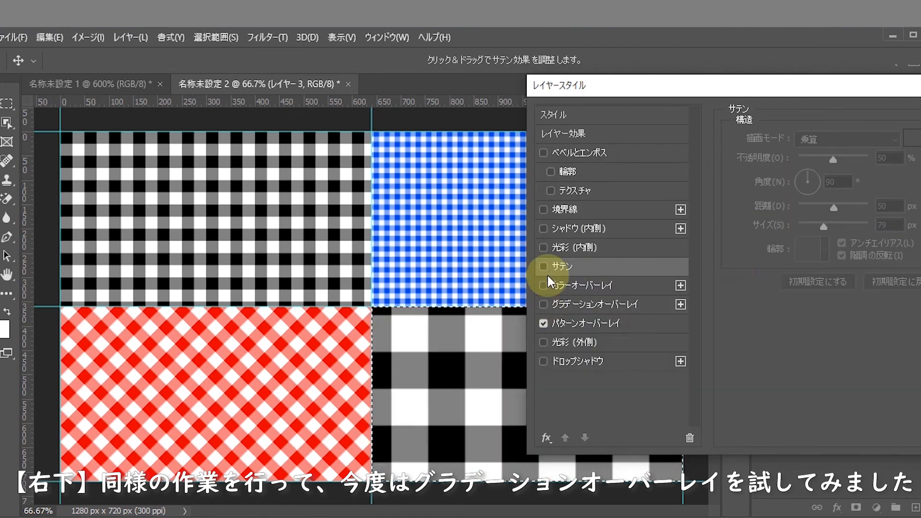
pyautogui.click(546, 286)
pyautogui.click(543, 285)
# Add a Gradient Overlay to the lower-right quadrant's layer and start editing its gradient with the 紫_02 preset
pyautogui.click(576, 304)
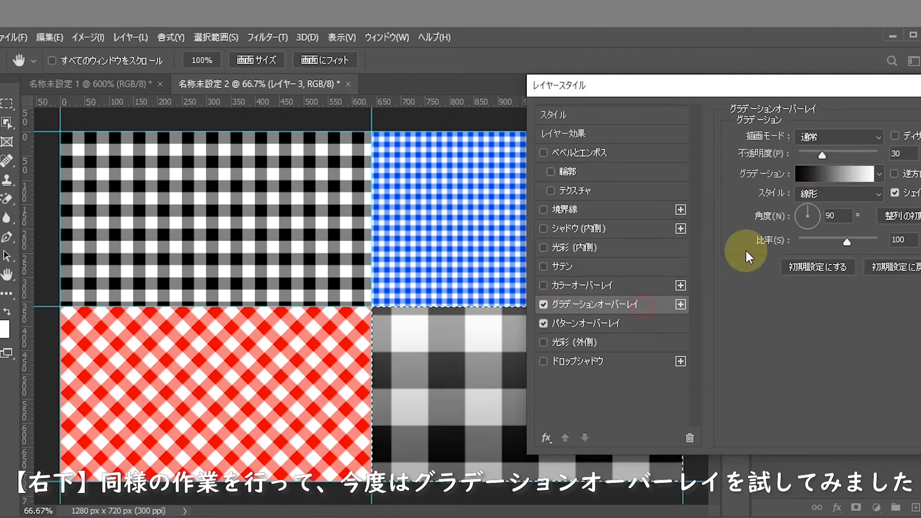
pyautogui.click(786, 193)
pyautogui.click(281, 115)
pyautogui.click(329, 134)
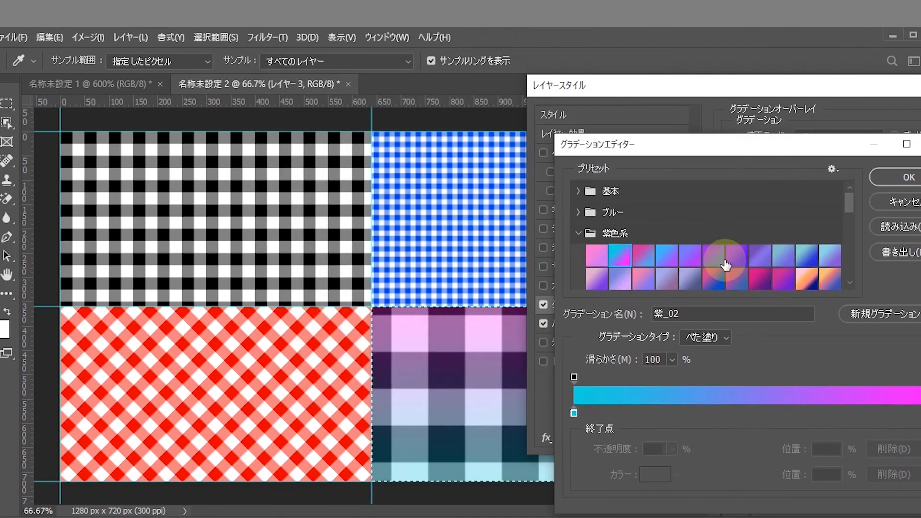
# Try other gradient presets from the 紫色系 and ブルー groups, such as 紫_19 and 青_12
pyautogui.click(798, 273)
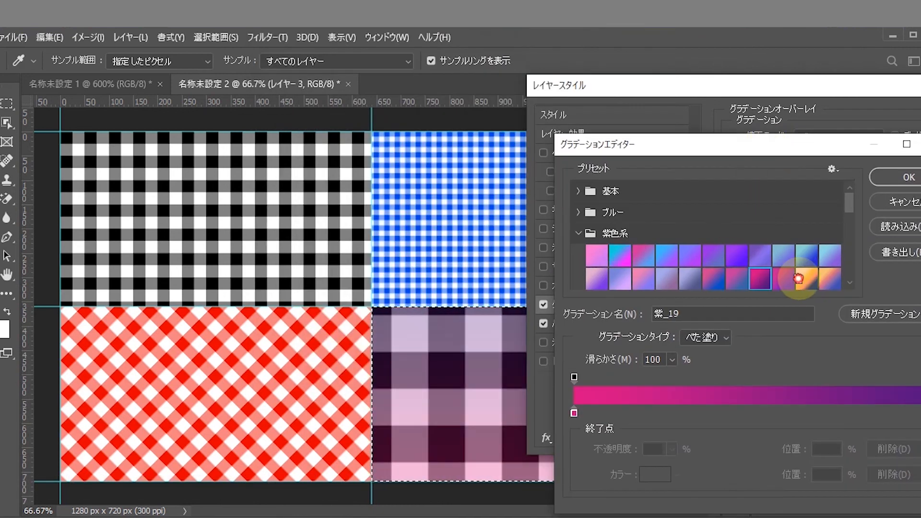
pyautogui.click(643, 278)
pyautogui.click(579, 212)
pyautogui.click(675, 274)
pyautogui.click(751, 279)
pyautogui.click(595, 259)
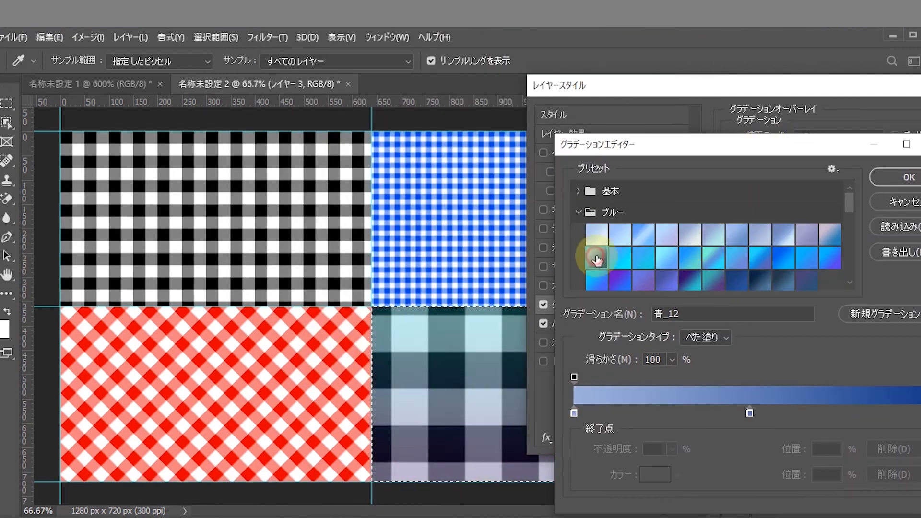
# Expand the 従来のグラデーション presets and try 紫、緑、ゴールド from the Color ハーモニー 2 group
pyautogui.click(578, 212)
pyautogui.scroll(-1, 584, 272)
pyautogui.click(578, 279)
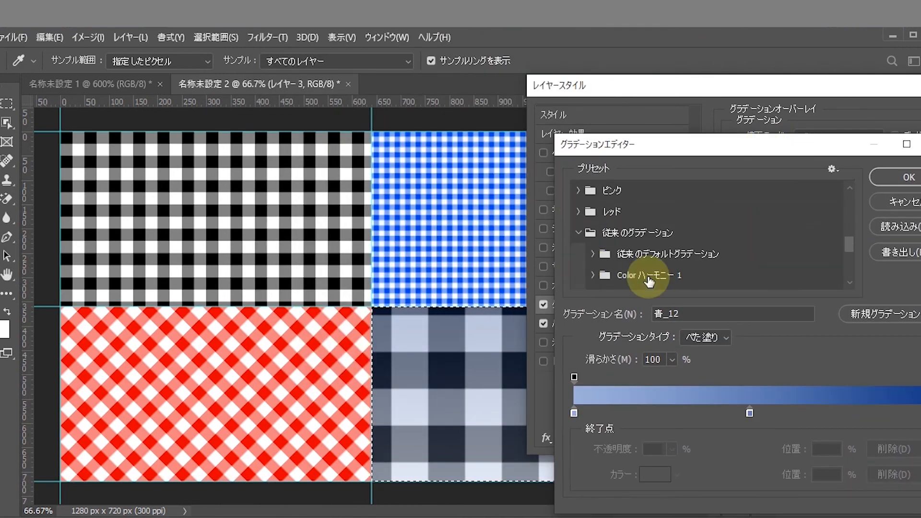
pyautogui.scroll(-2, 619, 283)
pyautogui.click(593, 269)
pyautogui.click(664, 284)
pyautogui.click(593, 249)
pyautogui.click(634, 273)
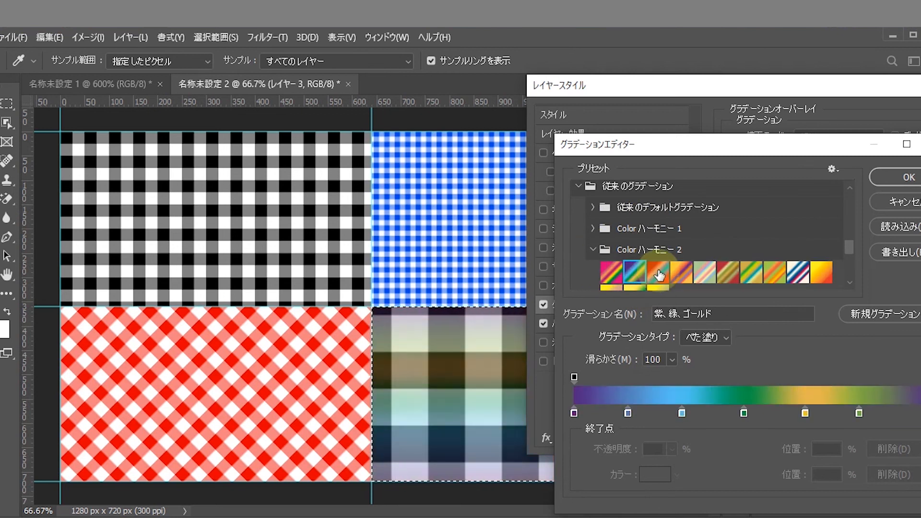
# Compare more Color ハーモニー 2 presets and set the overlay's gradient to 緑、イエロー
pyautogui.click(681, 272)
pyautogui.scroll(-1, 719, 259)
pyautogui.click(752, 248)
pyautogui.click(658, 272)
pyautogui.click(637, 273)
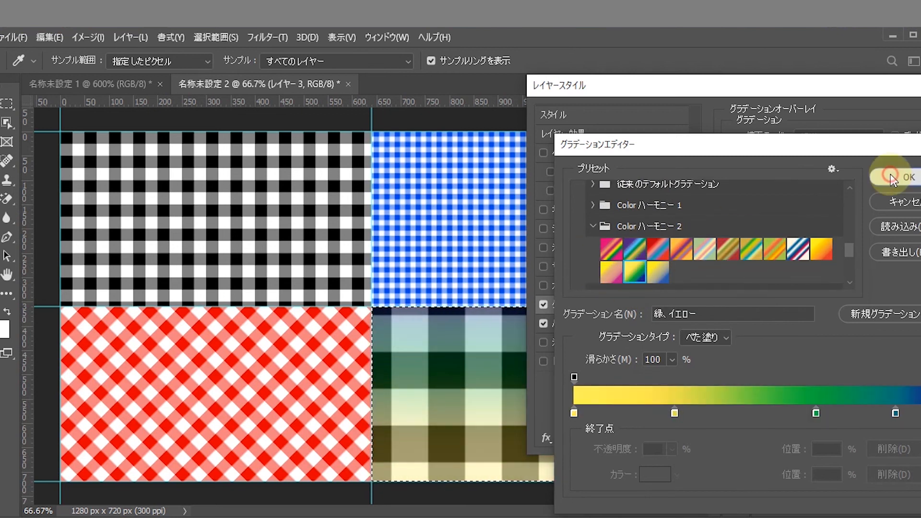
pyautogui.click(890, 174)
# Set the Gradient Overlay's blend mode to 乗算 and apply the layer style
pyautogui.click(815, 147)
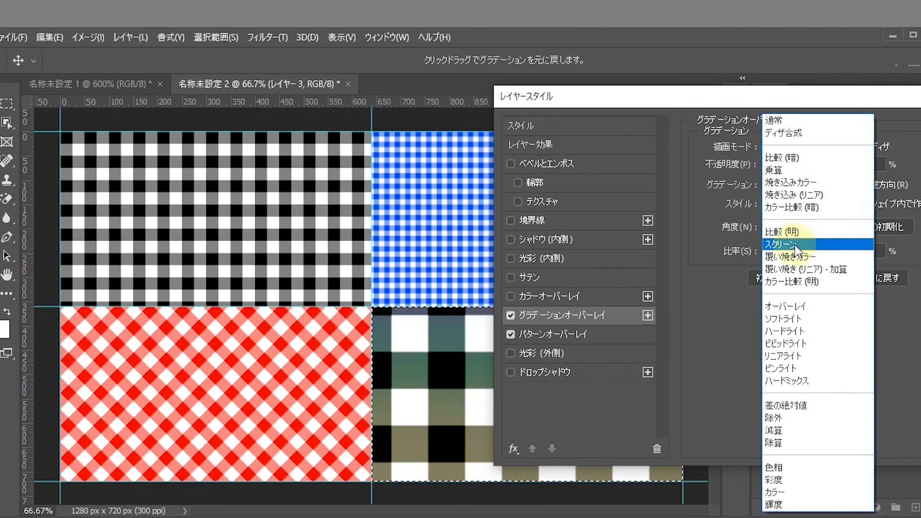
pyautogui.click(787, 170)
pyautogui.click(874, 120)
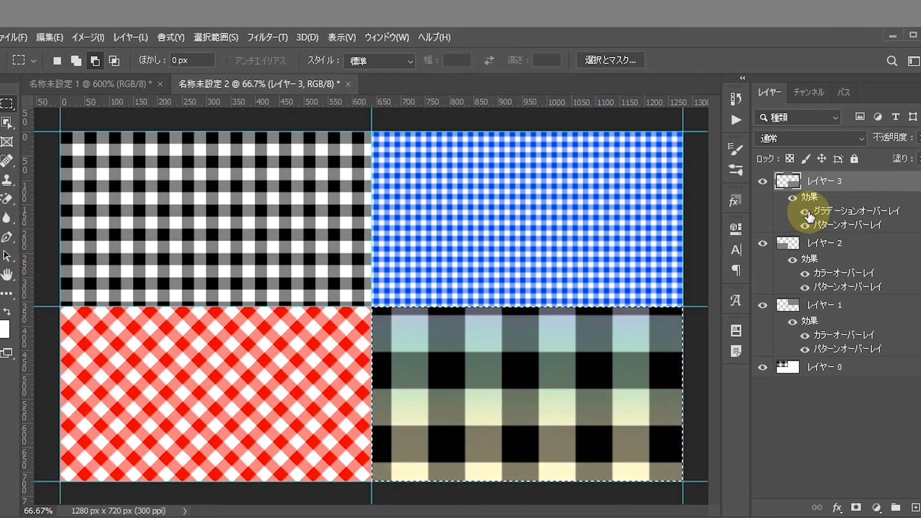
# Remove the guides and the selection outline from the canvas and switch to the Move tool
pyautogui.click(342, 37)
pyautogui.click(458, 432)
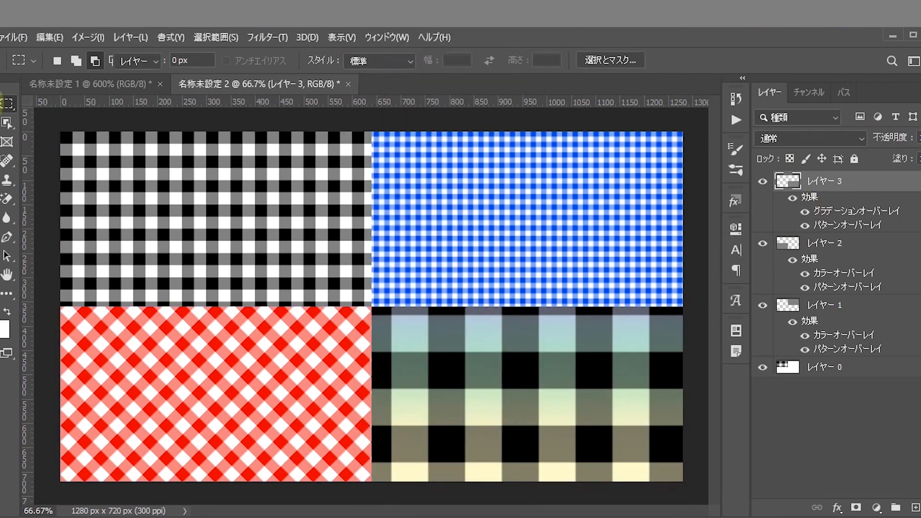
pyautogui.press('v')
pyautogui.click(543, 251)
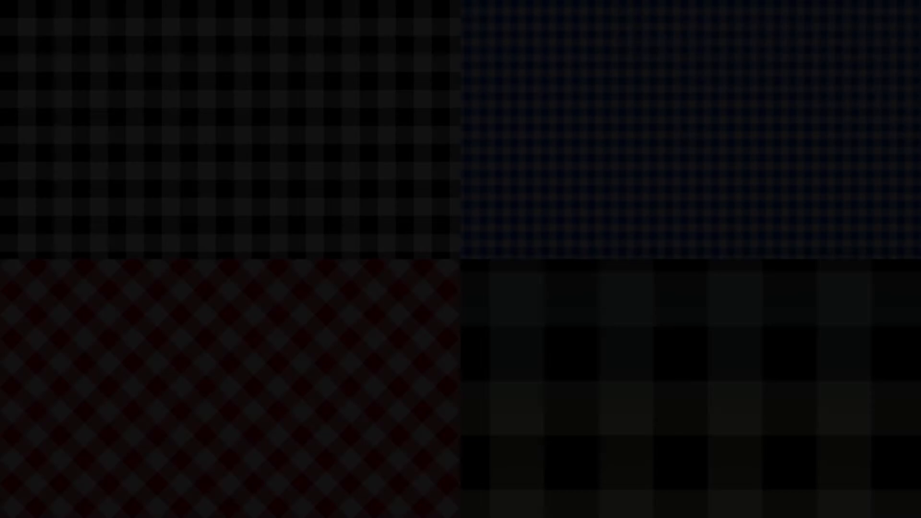